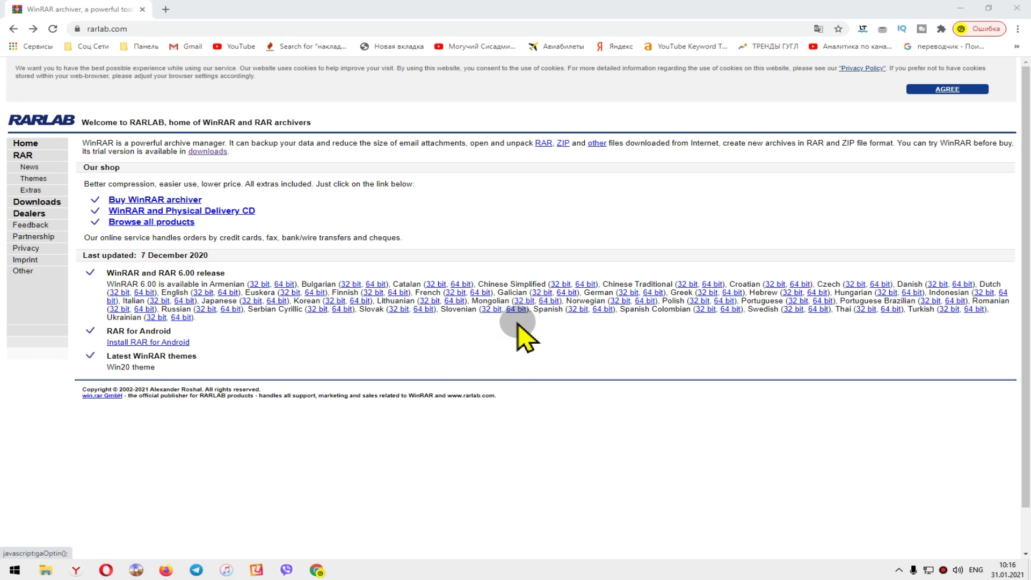
Open the RARLAB downloads page and find the Russian builds among the localized WinRAR versions.
{"action": "right_click", "coordinate": [495, 198]}
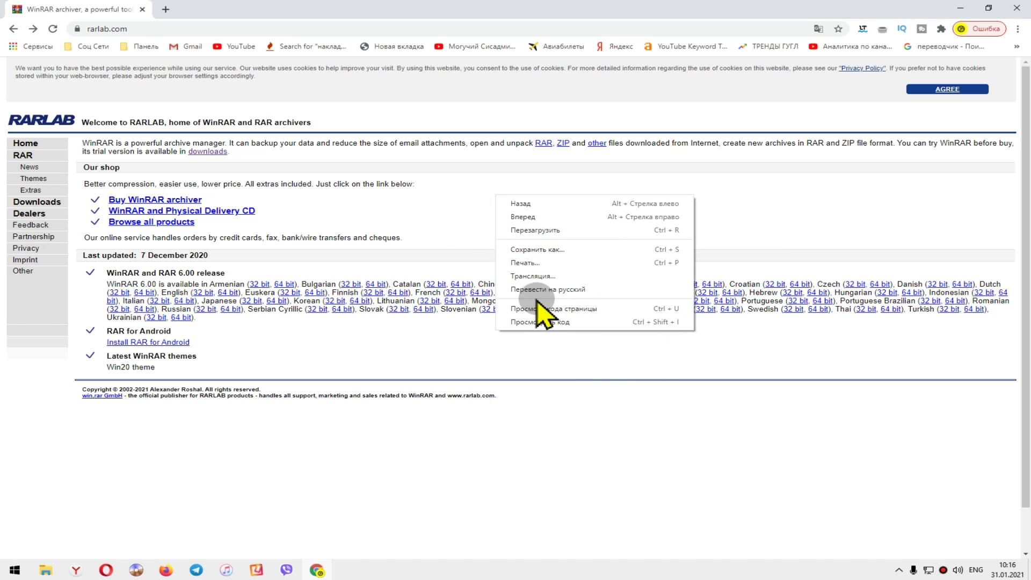
{"action": "left_click", "coordinate": [425, 454]}
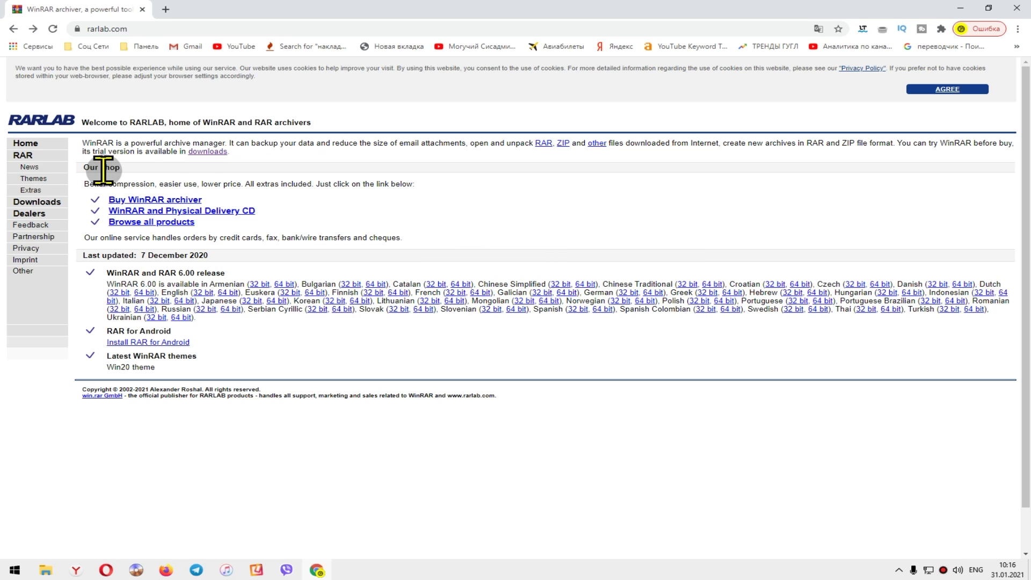
{"action": "left_click", "coordinate": [54, 207]}
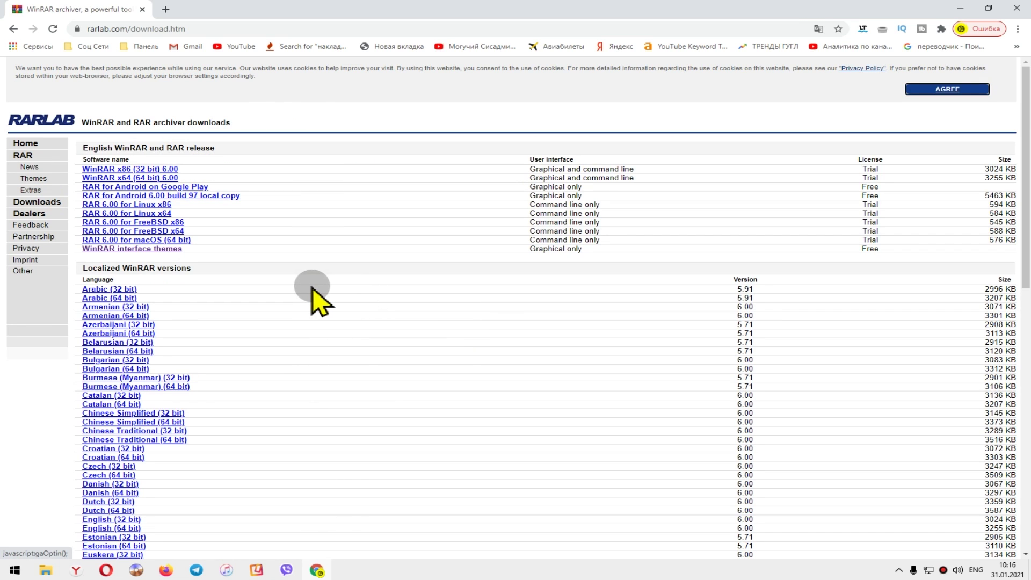
{"action": "scroll", "coordinate": [312, 290], "scroll_direction": "down", "scroll_amount": 10}
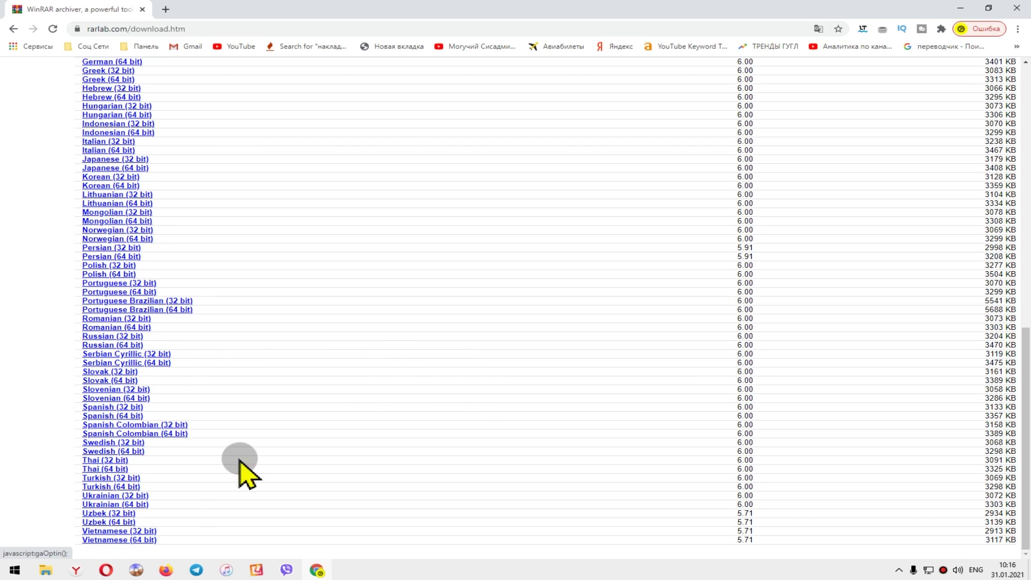
Check the system type in the Windows system information to see whether the computer is 32-bit or 64-bit, and close the settings.
{"action": "right_click", "coordinate": [14, 571]}
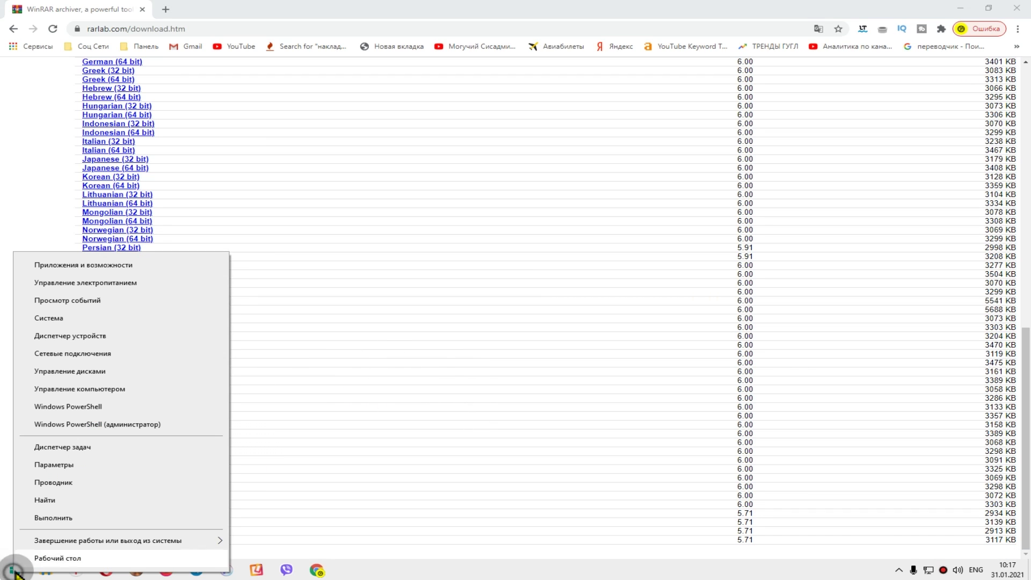
{"action": "left_click", "coordinate": [88, 465]}
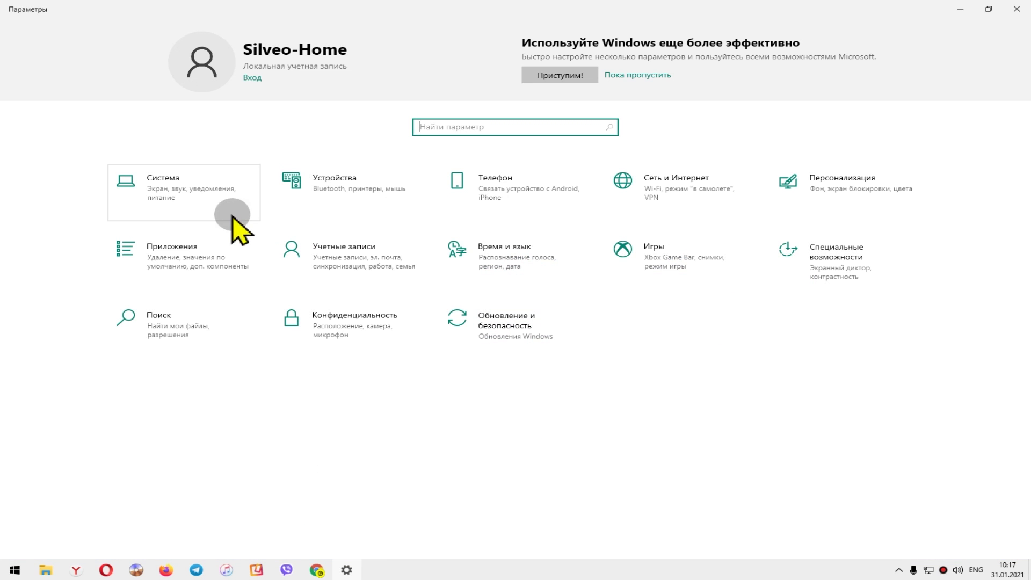
{"action": "left_click", "coordinate": [185, 198]}
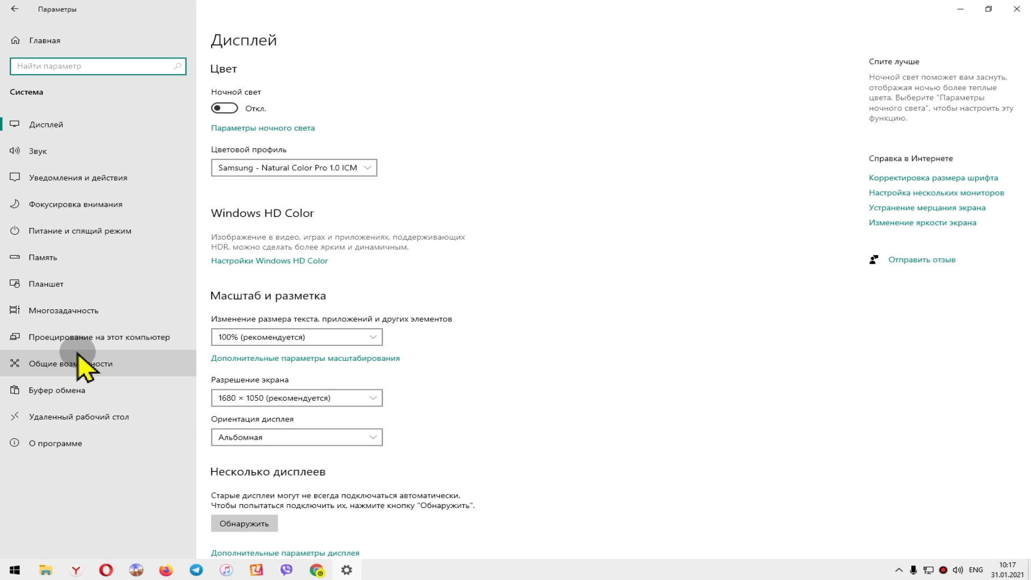
{"action": "left_click", "coordinate": [101, 443]}
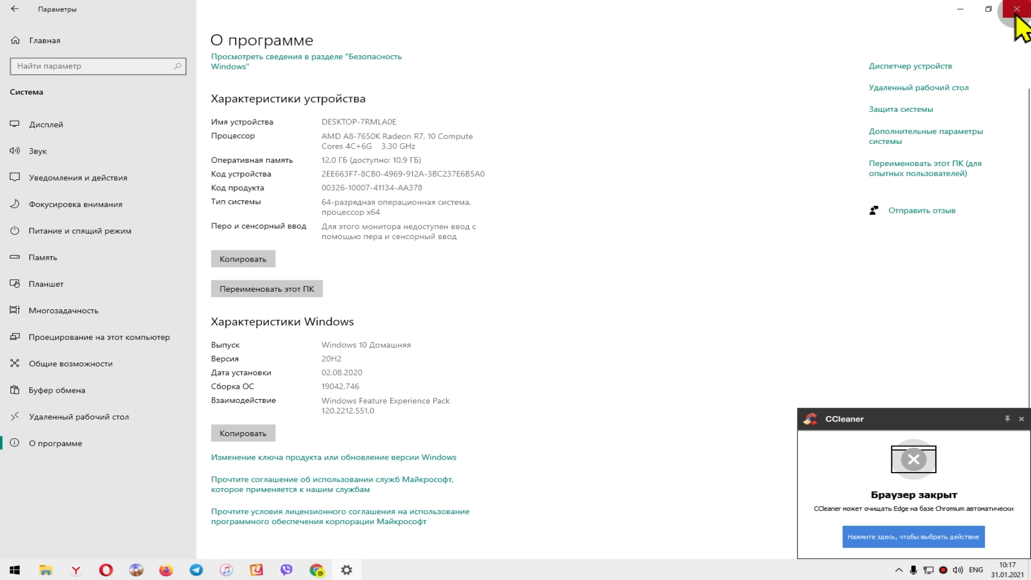
{"action": "left_click", "coordinate": [1017, 6]}
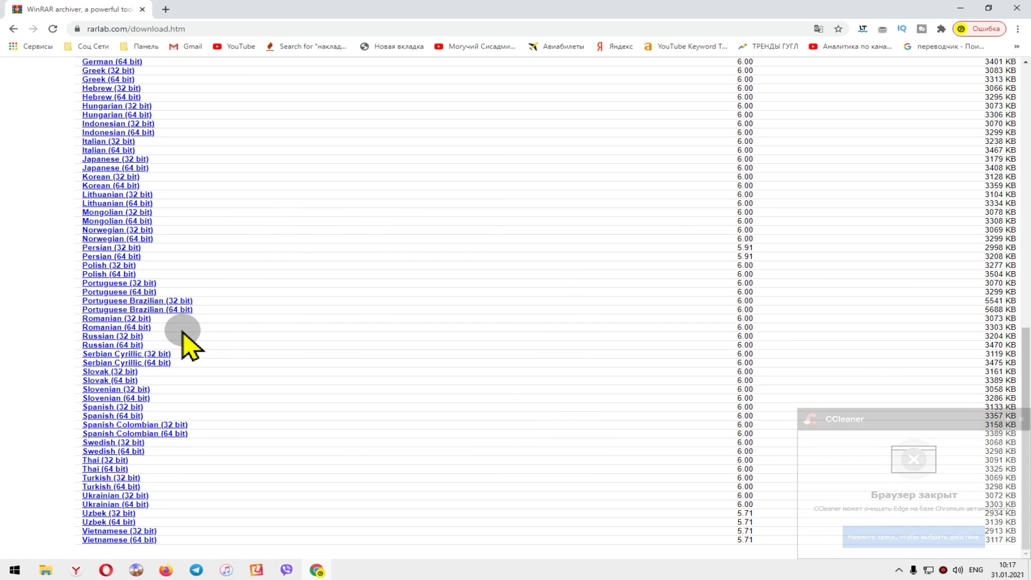
Download the Russian (64 bit) WinRAR build and run the downloaded winrar-x64-600ru.exe from the browser.
{"action": "left_click", "coordinate": [114, 346]}
{"action": "left_click", "coordinate": [555, 573]}
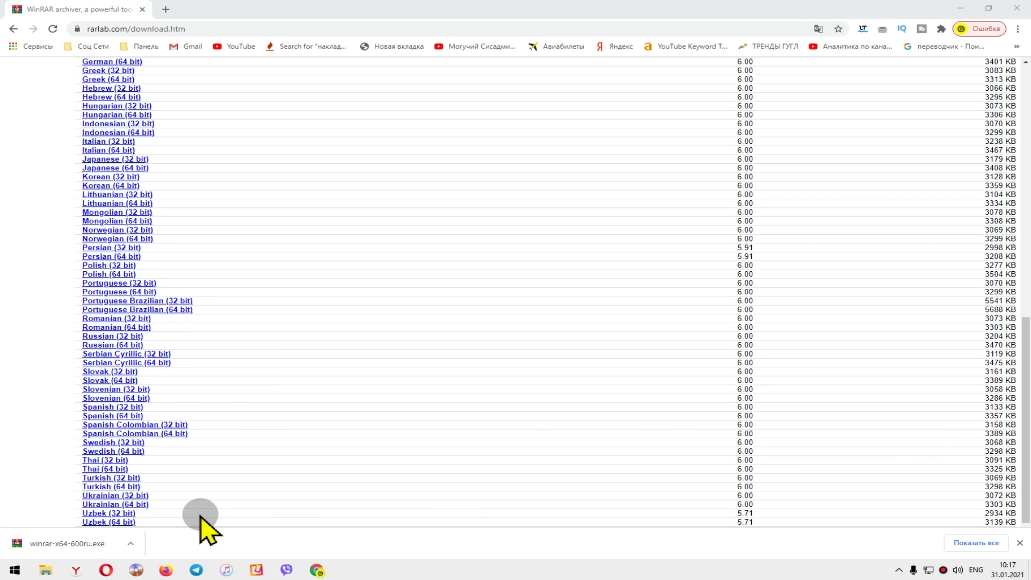
{"action": "left_click", "coordinate": [69, 544]}
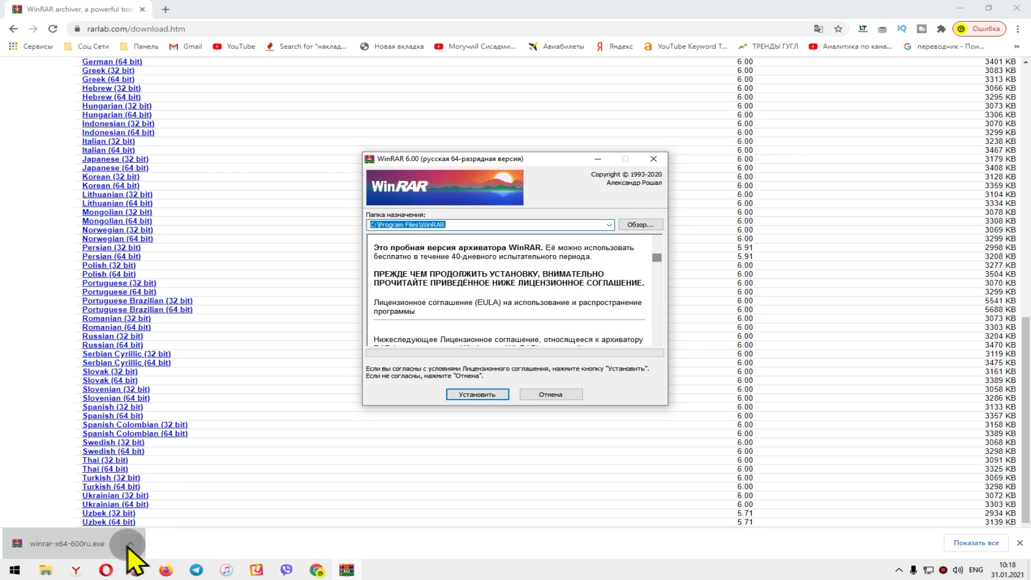
Locate winrar-x64-600ru.exe in the Загрузки folder of Этот компьютер and run the installer from there.
{"action": "left_click", "coordinate": [130, 544]}
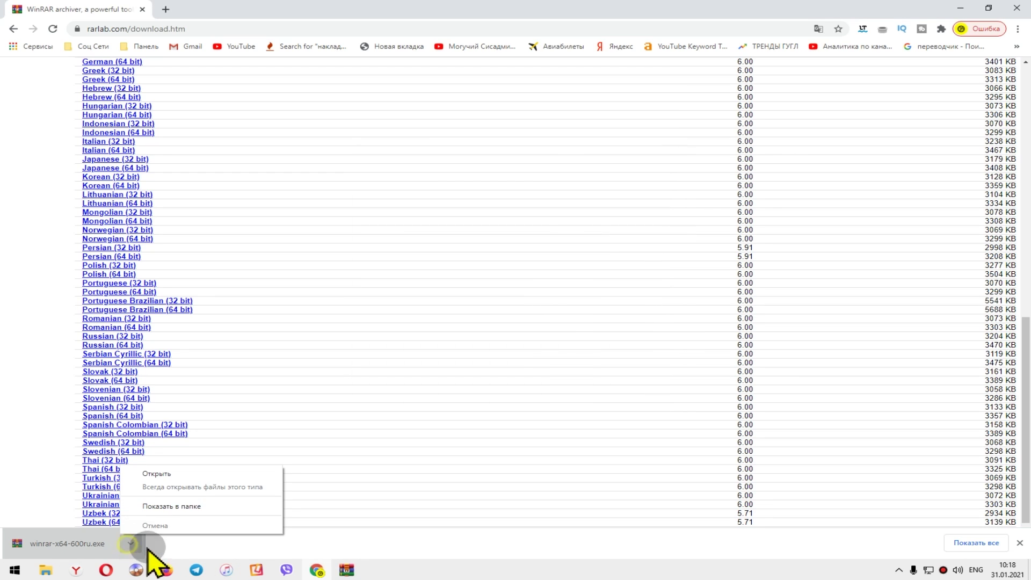
{"action": "left_click", "coordinate": [168, 506]}
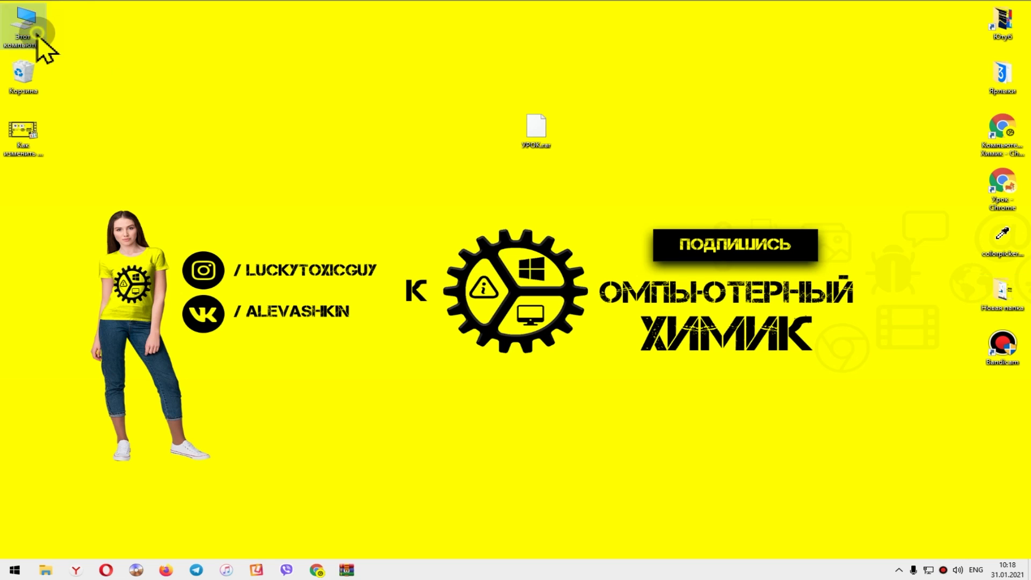
{"action": "double_click", "coordinate": [32, 26]}
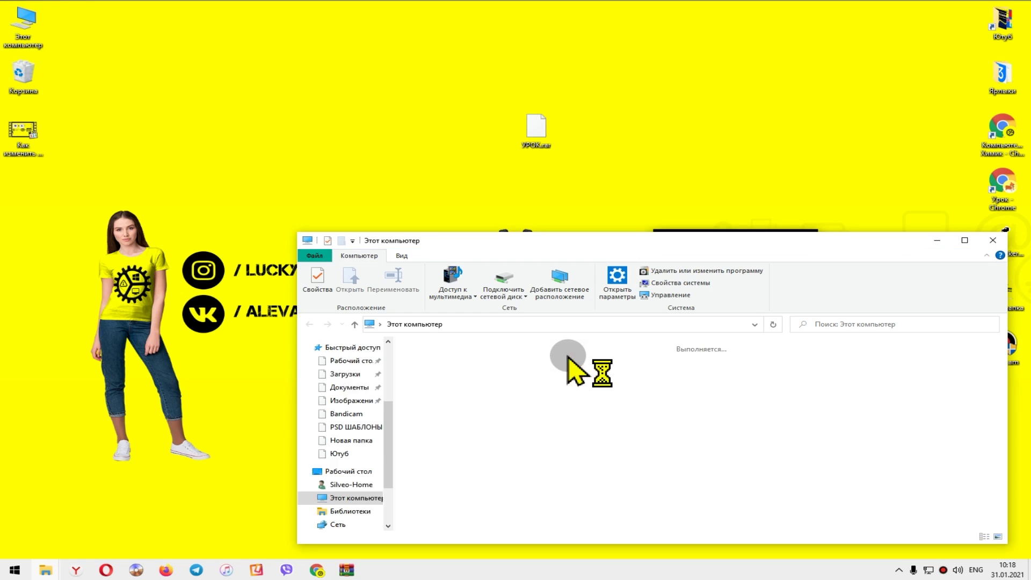
{"action": "double_click", "coordinate": [650, 240]}
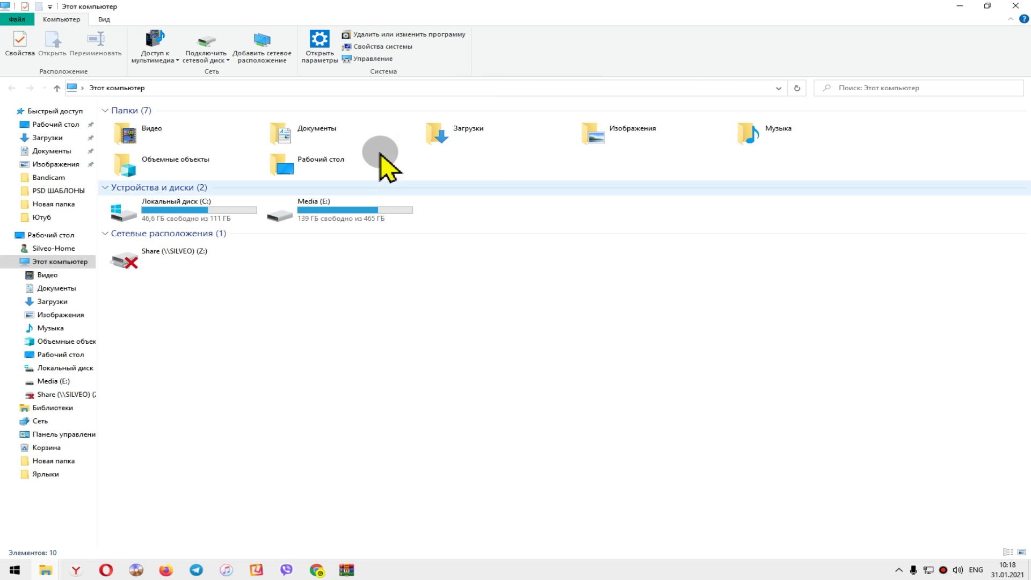
{"action": "double_click", "coordinate": [446, 135]}
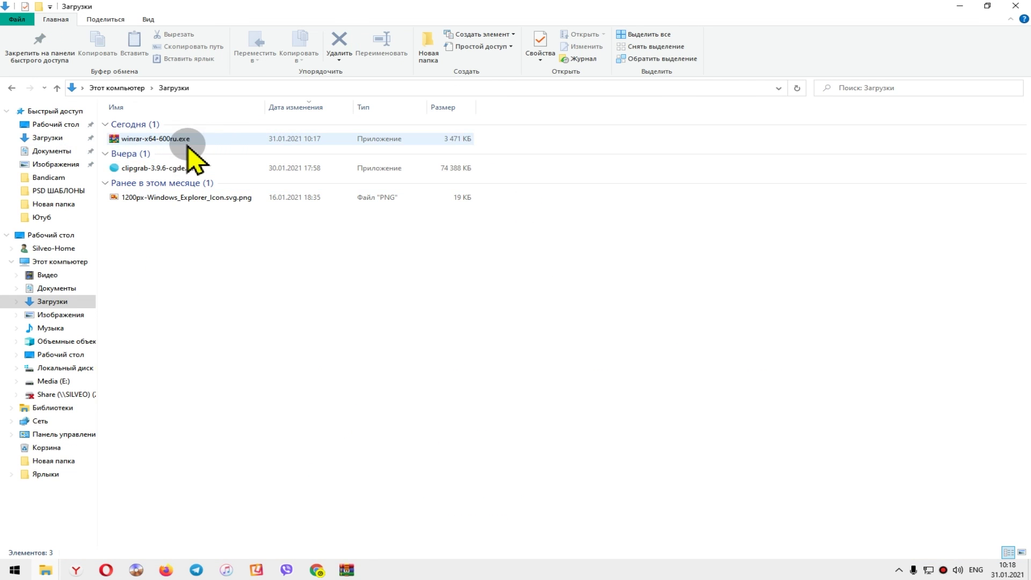
{"action": "double_click", "coordinate": [185, 139]}
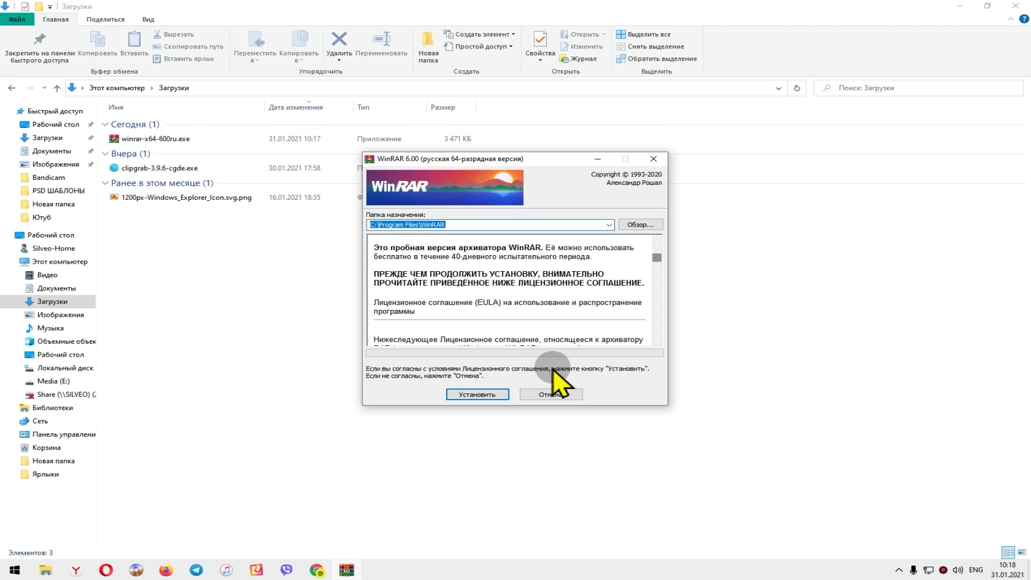
Install WinRAR into C:\Program Files\WinRAR with all listed archive types associated, and minimize the open windows to reveal the desktop.
{"action": "left_click", "coordinate": [473, 396]}
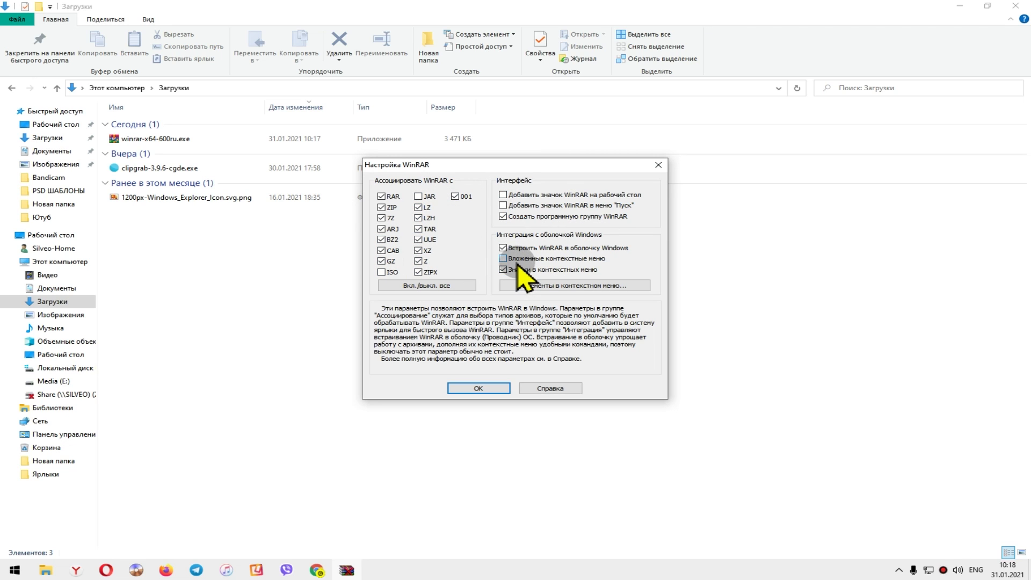
{"action": "left_click", "coordinate": [422, 285]}
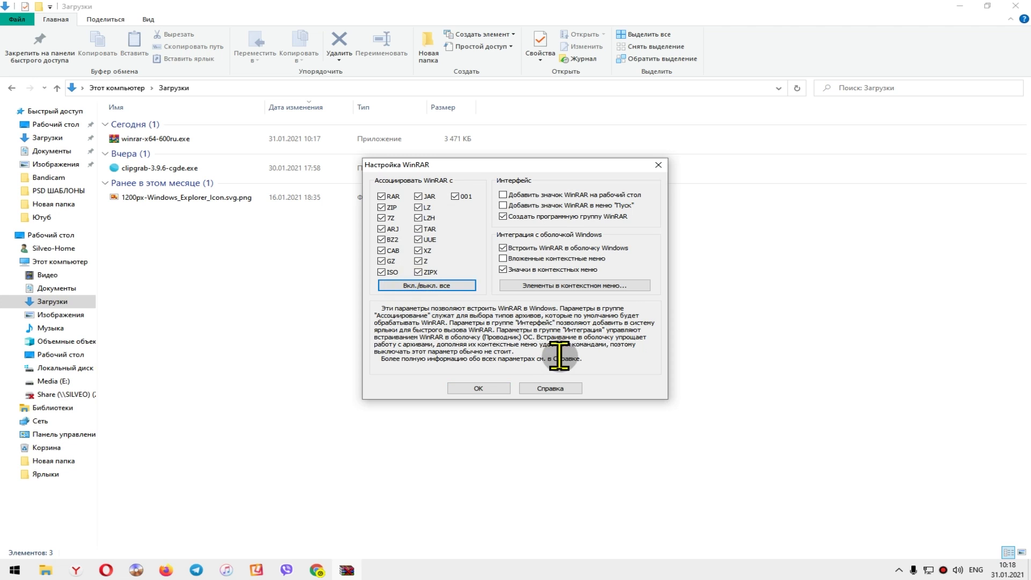
{"action": "left_click", "coordinate": [478, 388]}
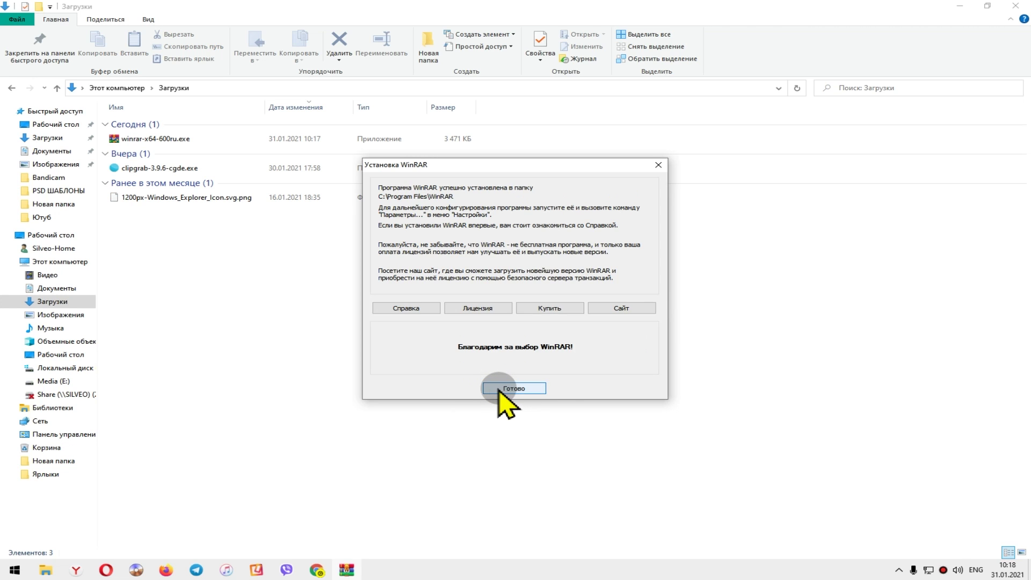
{"action": "left_click", "coordinate": [507, 388]}
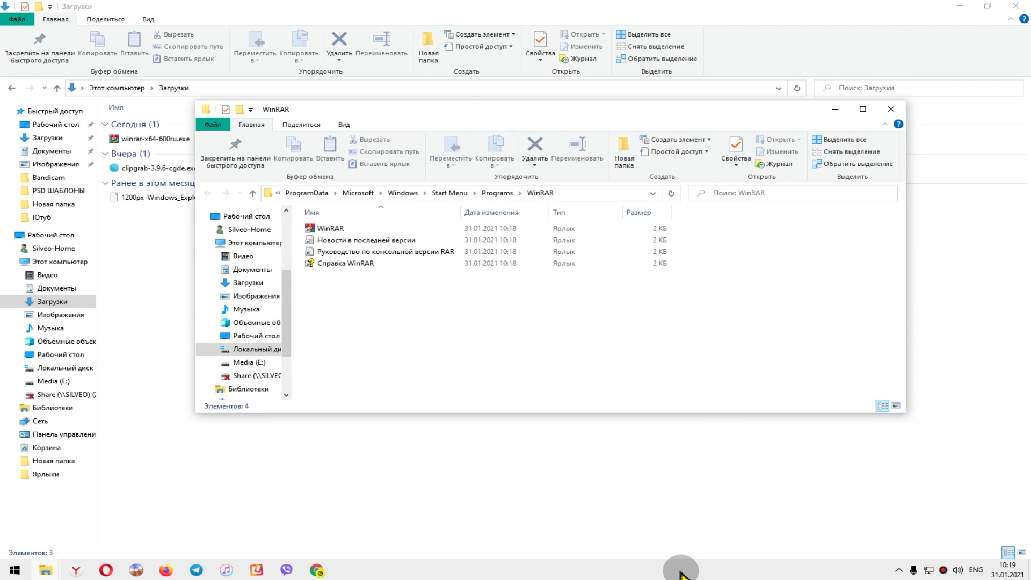
{"action": "left_click", "coordinate": [835, 109]}
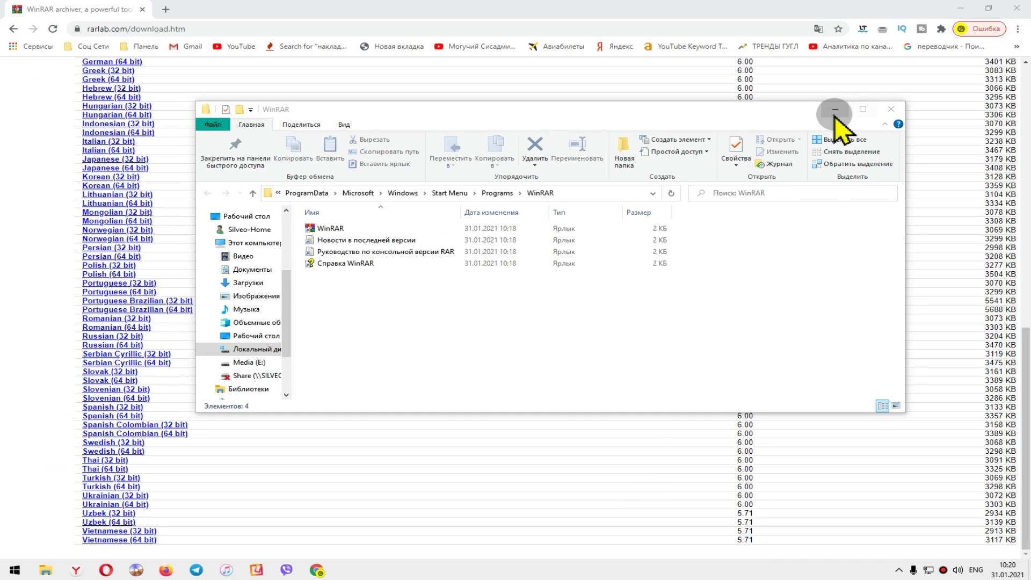
{"action": "left_click", "coordinate": [961, 8]}
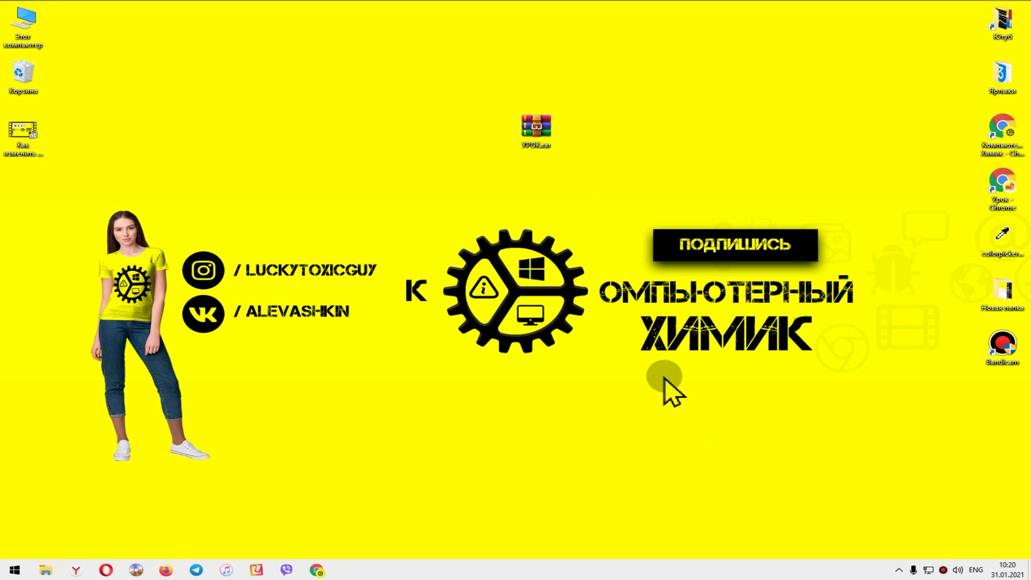
Extract УРОК.rar into the current folder on the desktop and place the extracted УРОК folder beneath the archive.
{"action": "left_click_drag", "start_coordinate": [537, 124], "coordinate": [497, 90]}
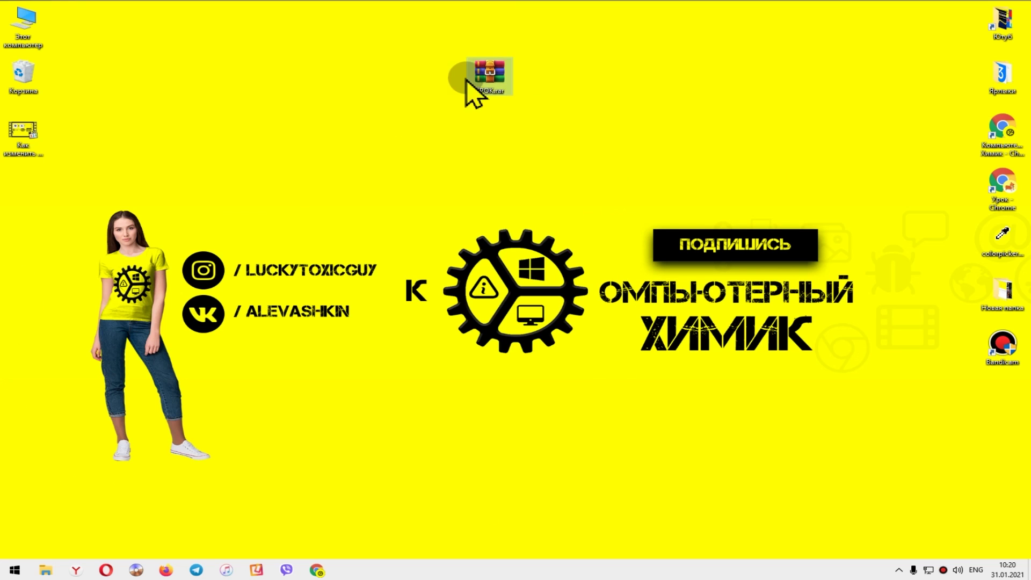
{"action": "right_click", "coordinate": [486, 77]}
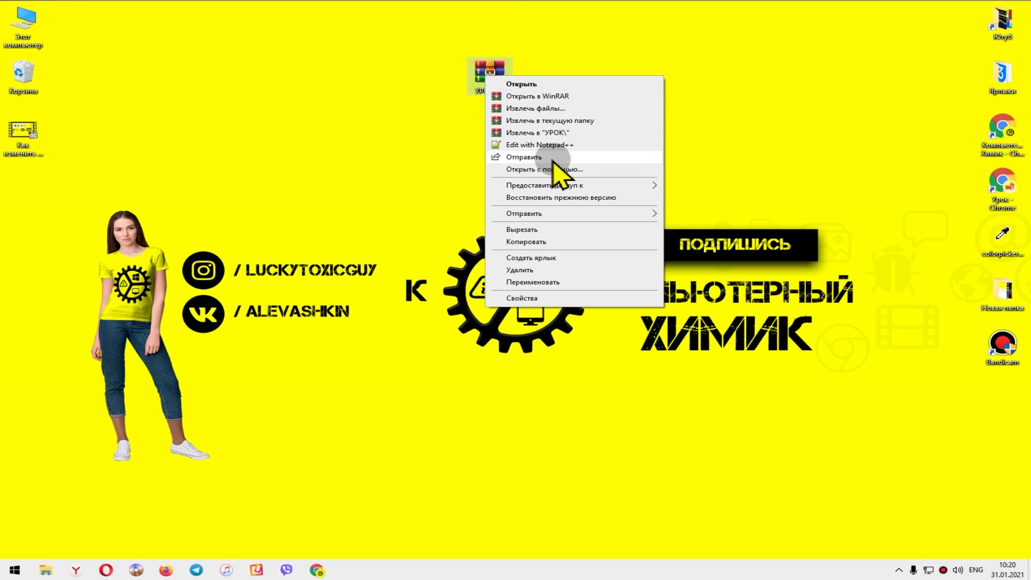
{"action": "left_click", "coordinate": [558, 120]}
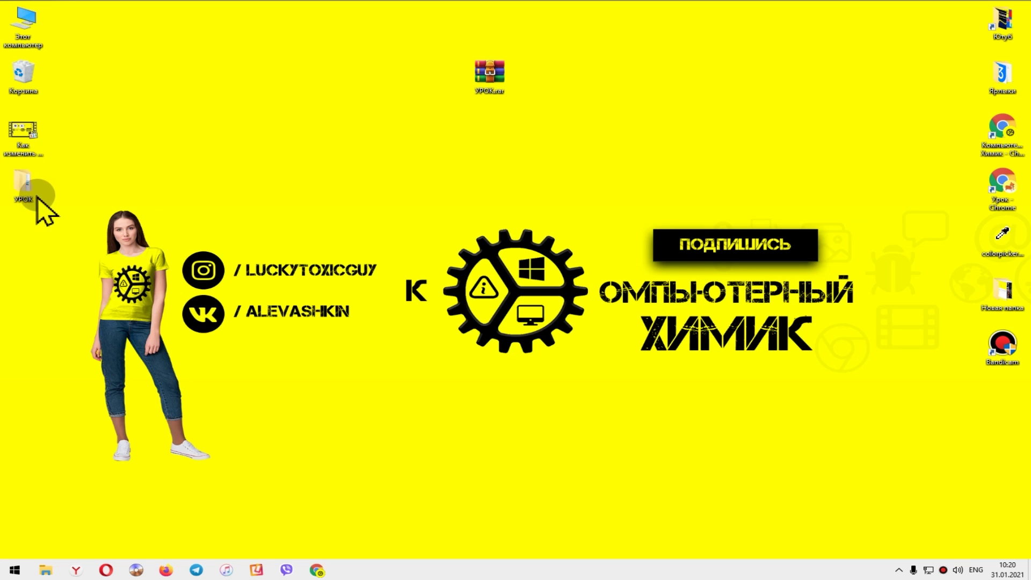
{"action": "left_click_drag", "start_coordinate": [27, 189], "coordinate": [505, 201]}
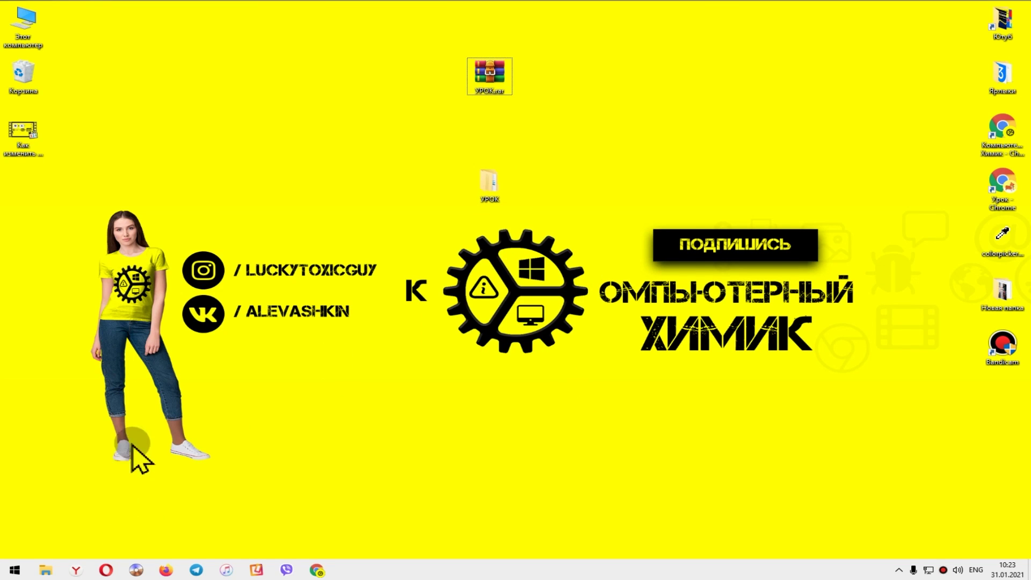
Launch WinRAR from its folder in the list of all installed apps, view its main window and close it.
{"action": "left_click", "coordinate": [13, 569]}
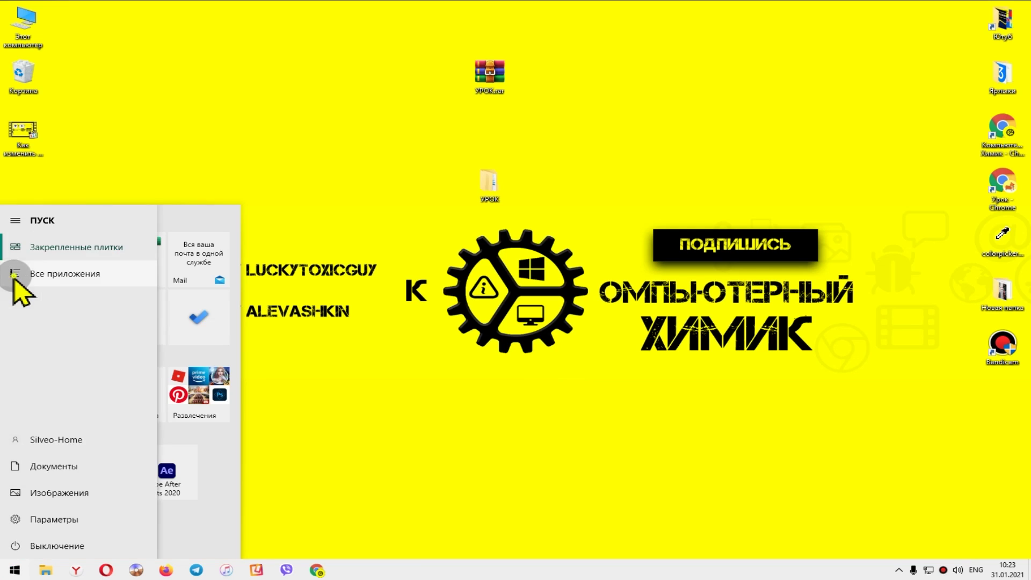
{"action": "left_click", "coordinate": [16, 272]}
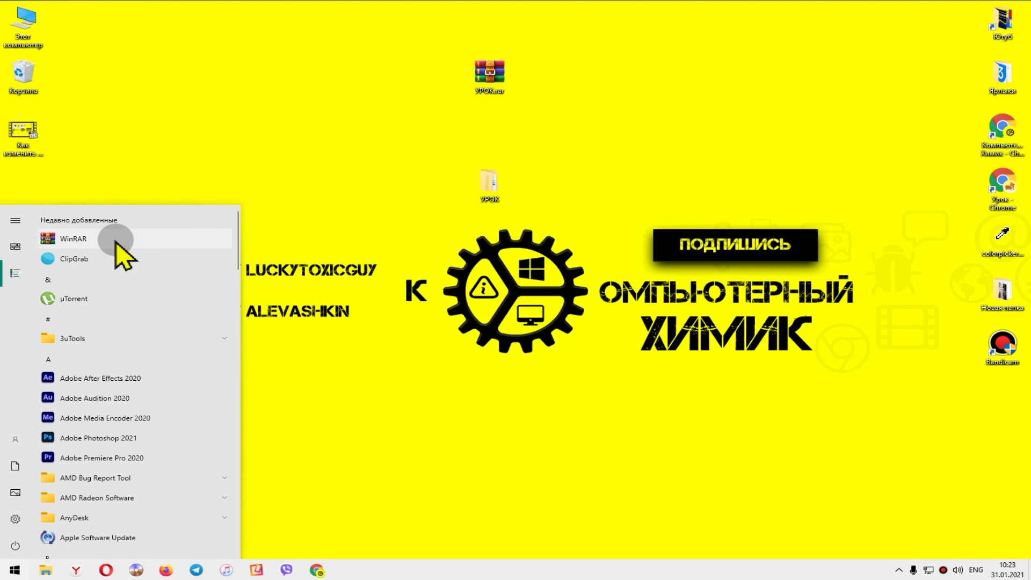
{"action": "scroll", "coordinate": [140, 370], "scroll_direction": "down", "scroll_amount": 10}
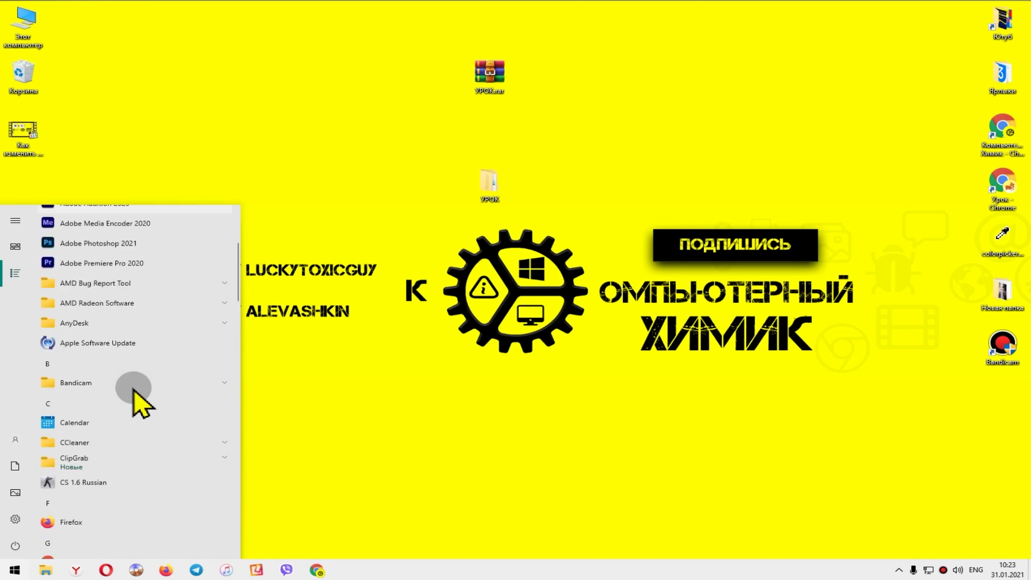
{"action": "scroll", "coordinate": [140, 395], "scroll_direction": "down", "scroll_amount": 10}
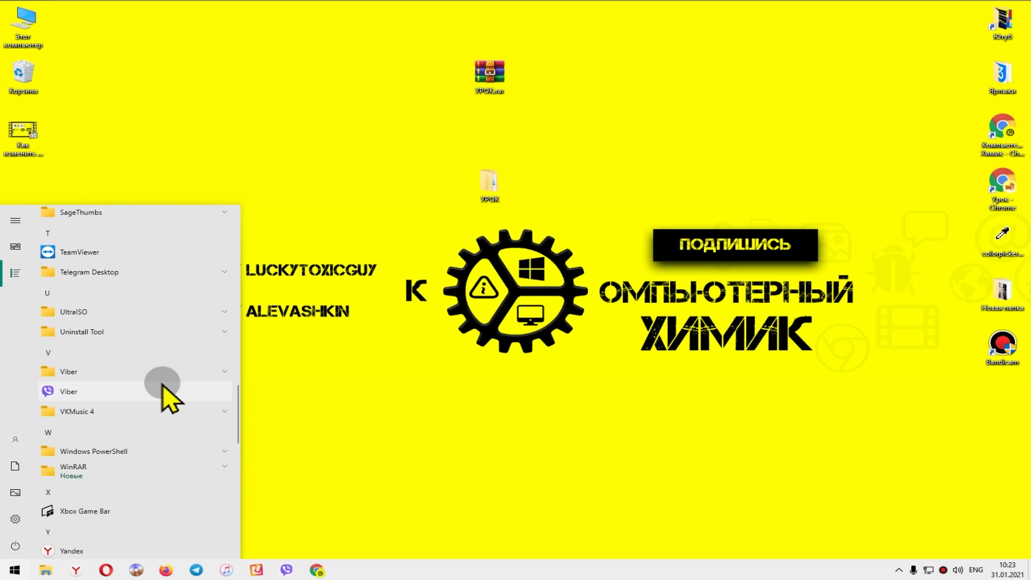
{"action": "scroll", "coordinate": [162, 383], "scroll_direction": "down", "scroll_amount": 1}
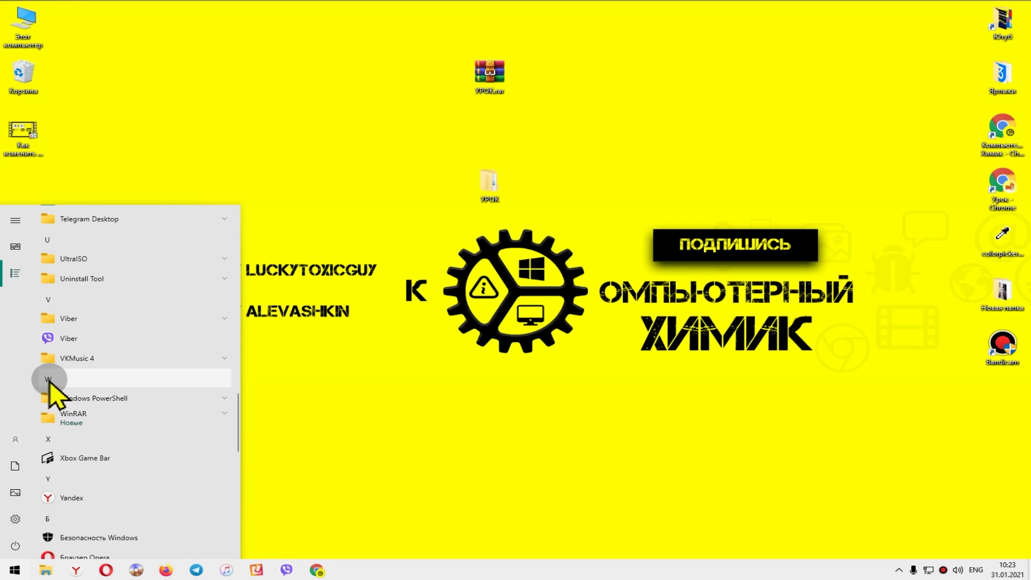
{"action": "left_click", "coordinate": [78, 418]}
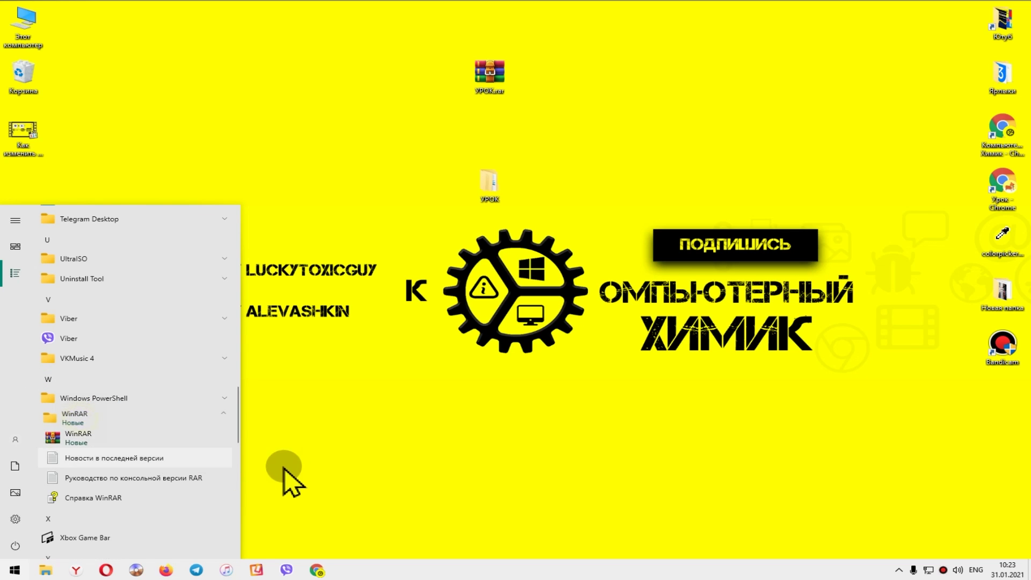
{"action": "left_click", "coordinate": [78, 438]}
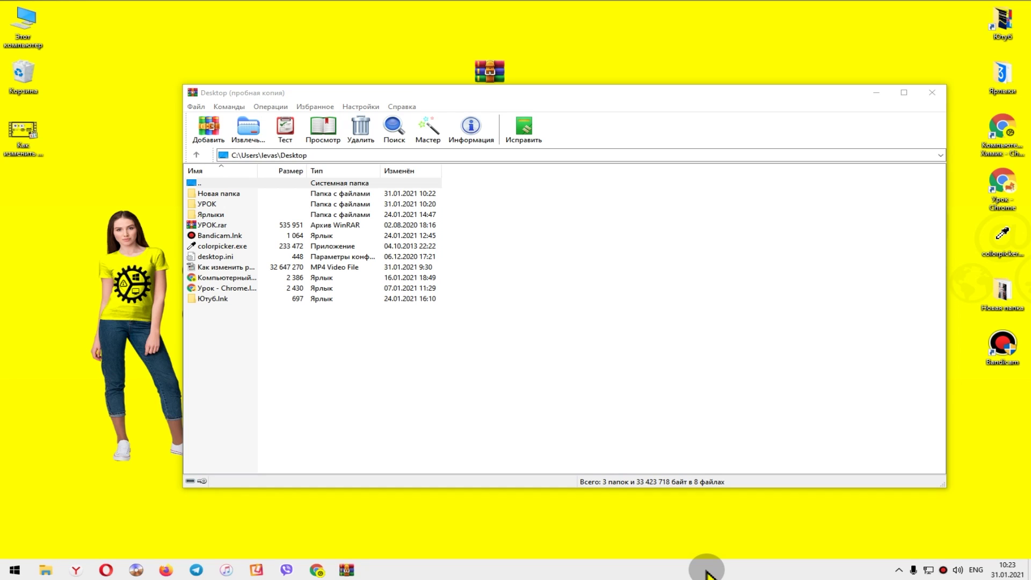
{"action": "left_click", "coordinate": [932, 94]}
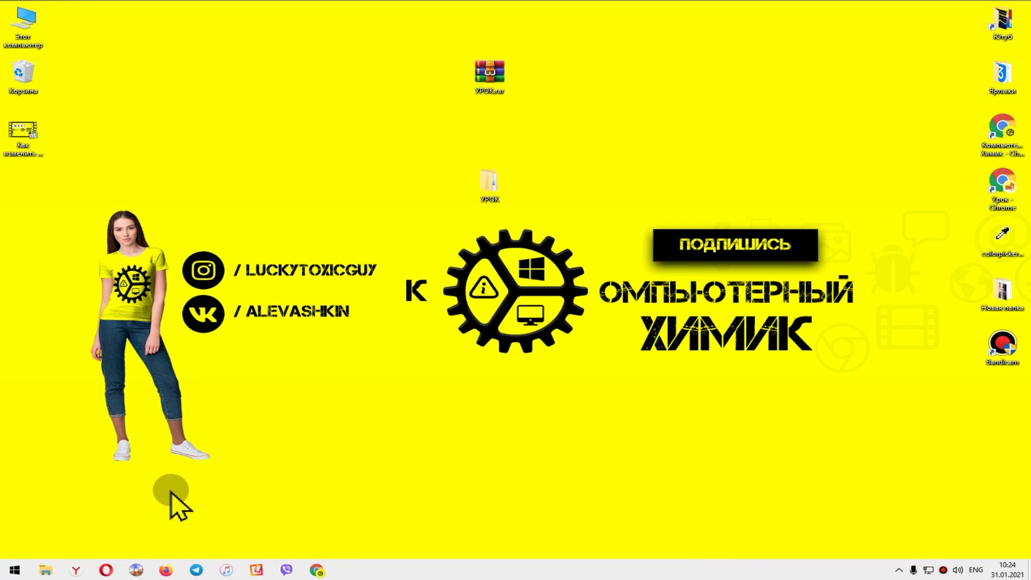
Launch WinRAR by running the command winrar in the Run dialog, view its main window and close it.
{"action": "right_click", "coordinate": [13, 570]}
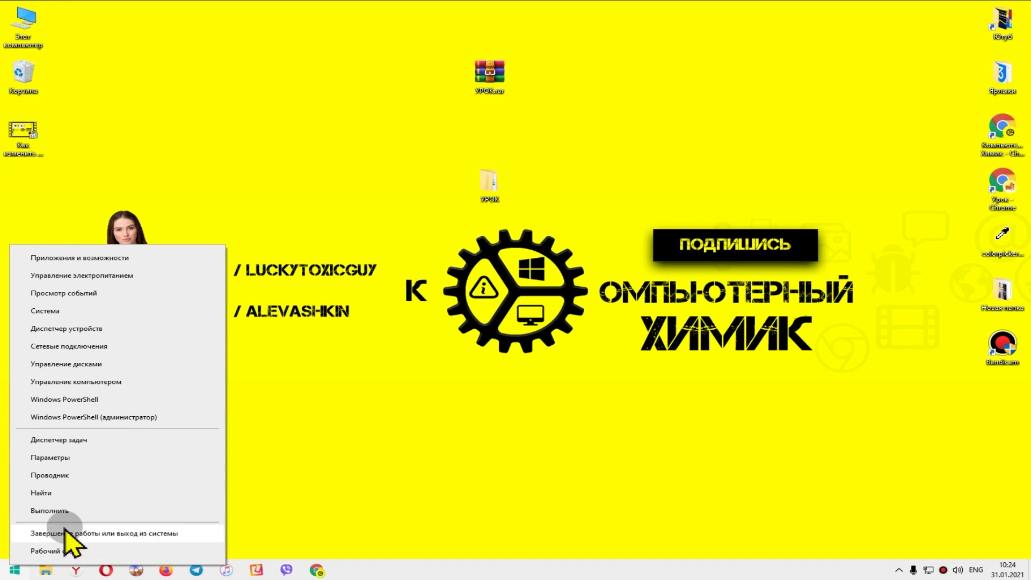
{"action": "left_click", "coordinate": [32, 506]}
{"action": "left_click_drag", "start_coordinate": [122, 458], "coordinate": [329, 352]}
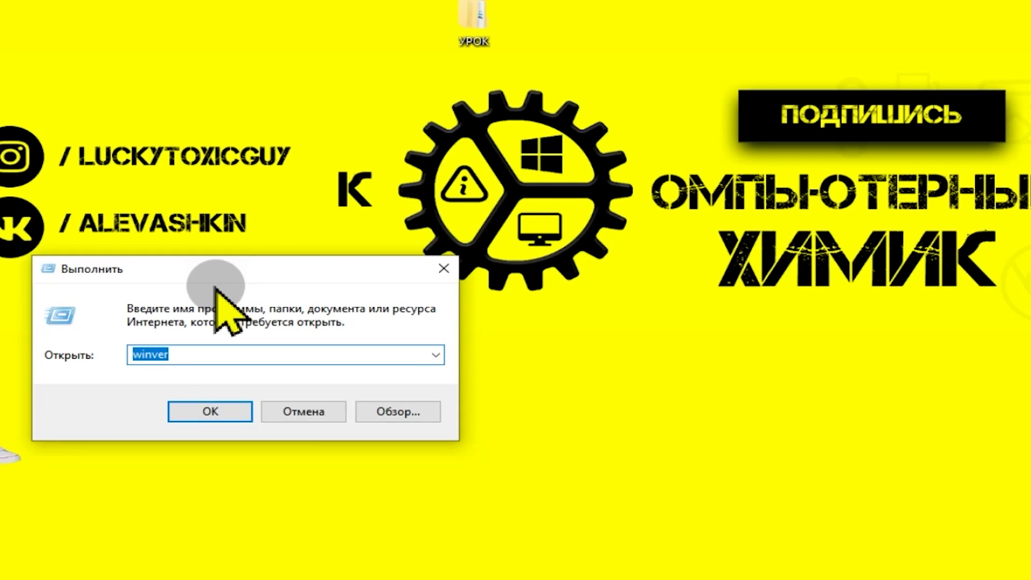
{"action": "type", "text": "winrar"}
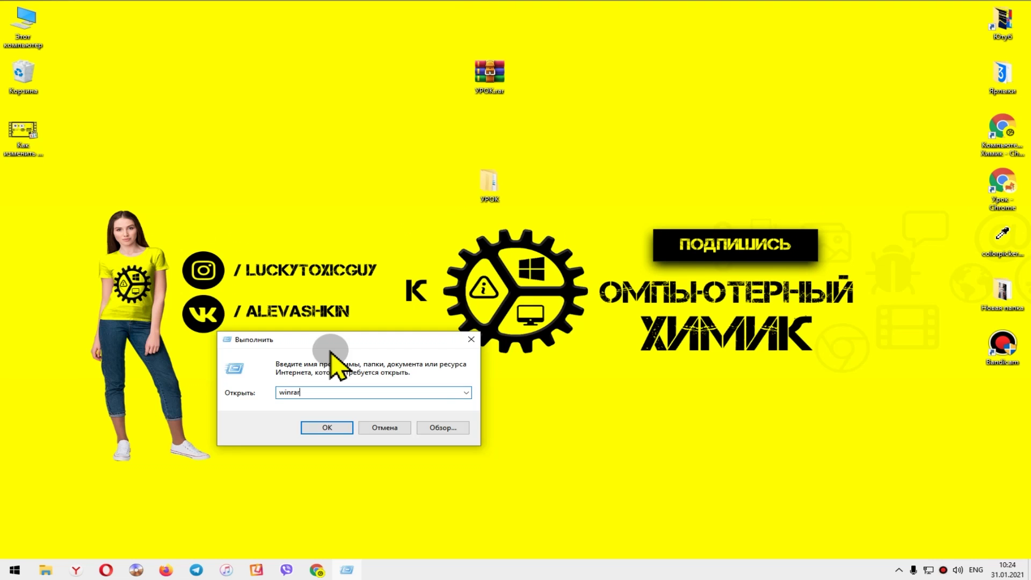
{"action": "key", "text": "Return"}
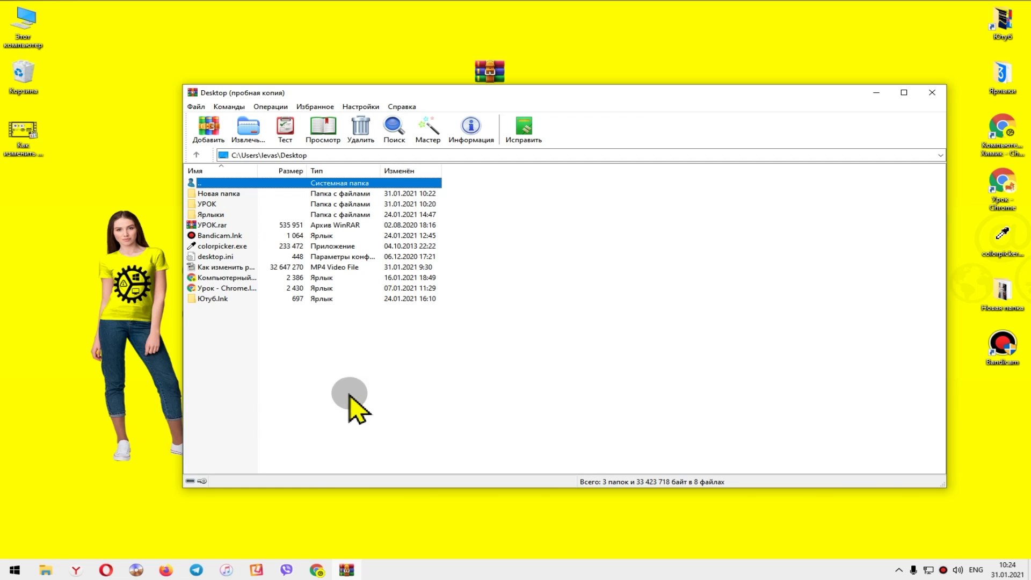
{"action": "key", "text": "alt+F4"}
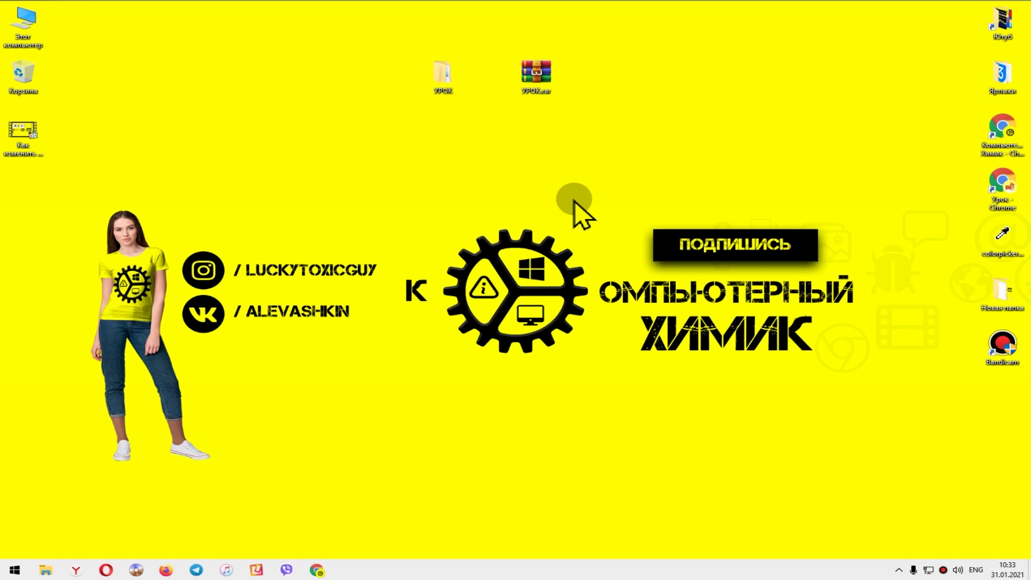
Delete УРОК.rar from the desktop and move the УРОК folder into its former spot.
{"action": "left_click_drag", "start_coordinate": [539, 77], "coordinate": [616, 85]}
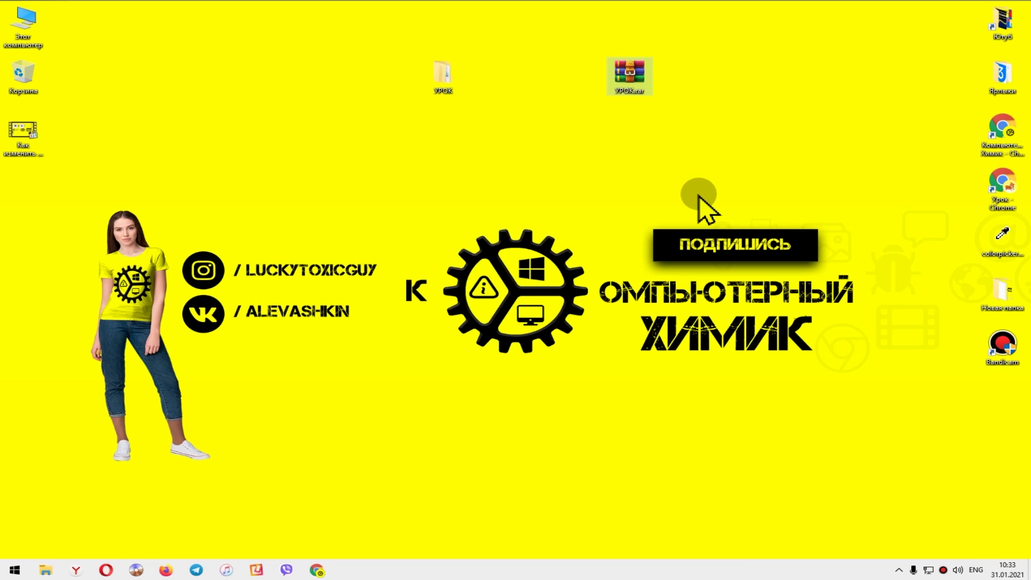
{"action": "key", "text": "Delete"}
{"action": "left_click", "coordinate": [445, 78]}
{"action": "left_click_drag", "start_coordinate": [445, 78], "coordinate": [533, 75]}
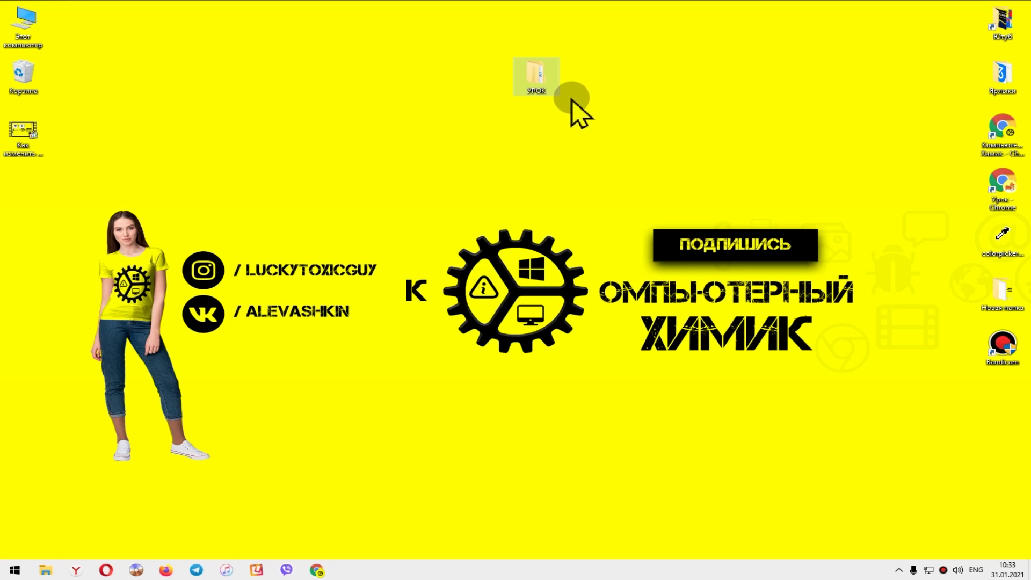
Archive the УРОК folder in RAR format under the custom name test.rar, keeping the other archive parameters at their defaults.
{"action": "right_click", "coordinate": [525, 75]}
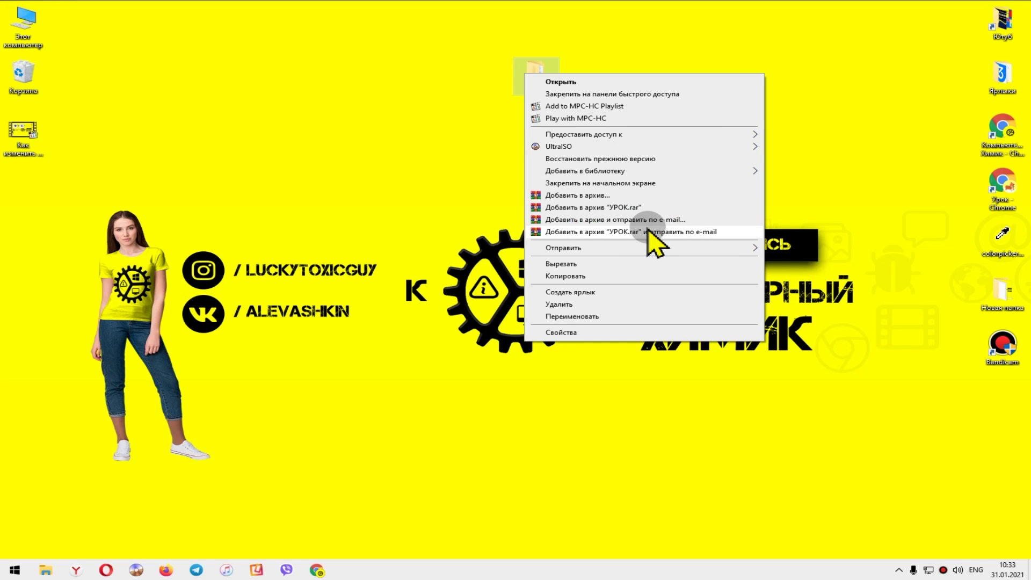
{"action": "left_click", "coordinate": [618, 197]}
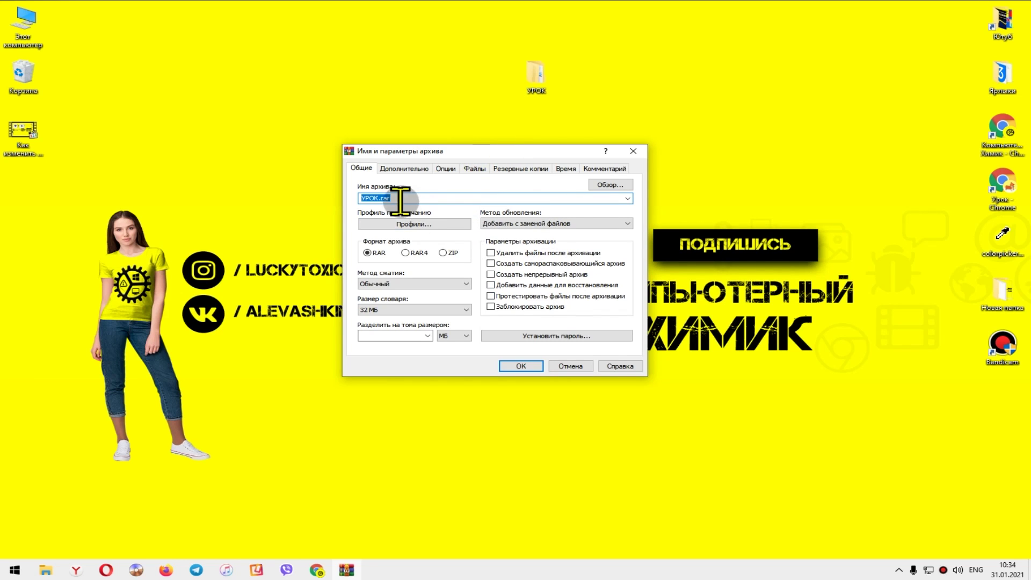
{"action": "left_click", "coordinate": [378, 197]}
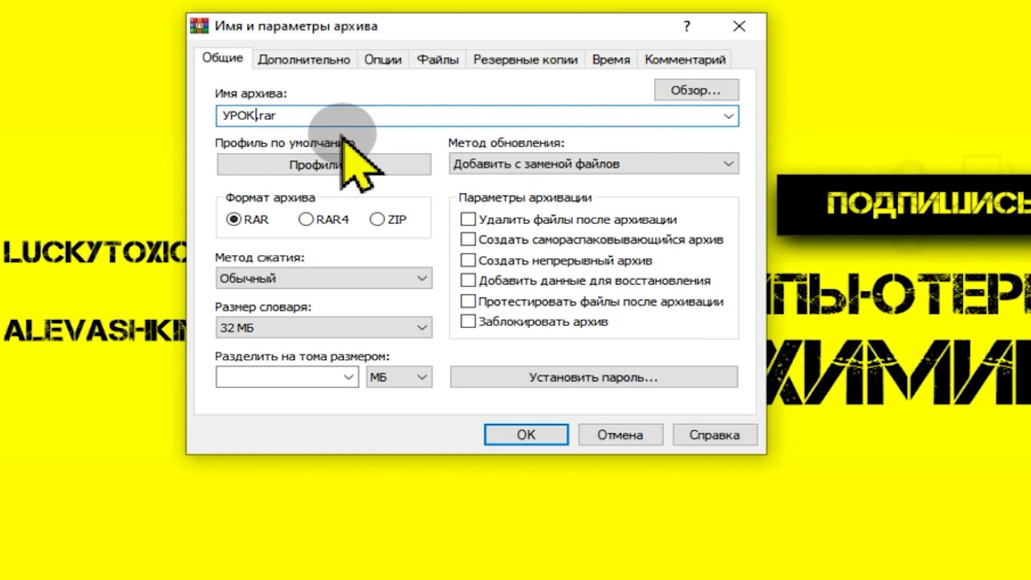
{"action": "left_click_drag", "start_coordinate": [255, 115], "coordinate": [217, 111]}
{"action": "type", "text": "te"}
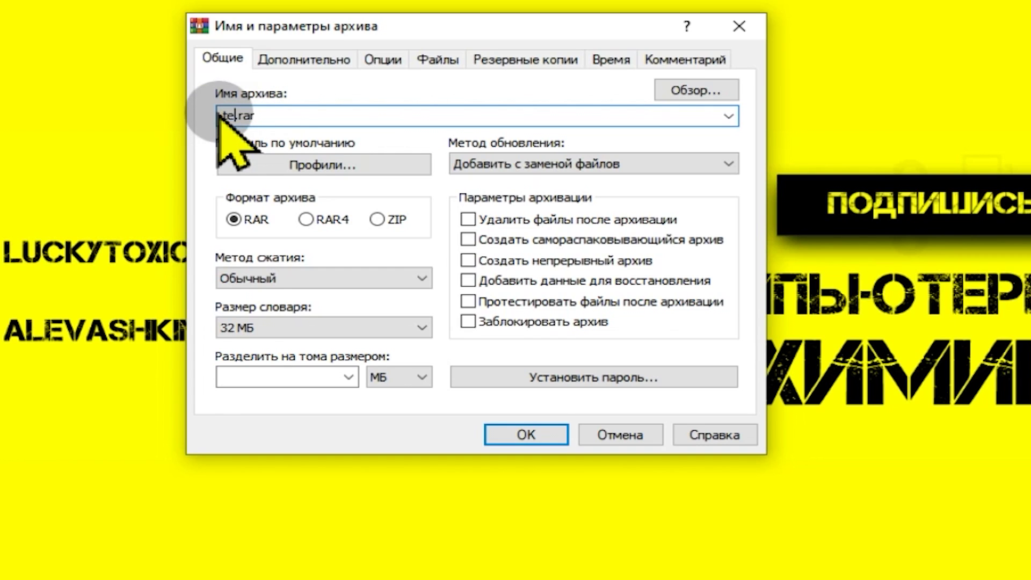
{"action": "type", "text": "st"}
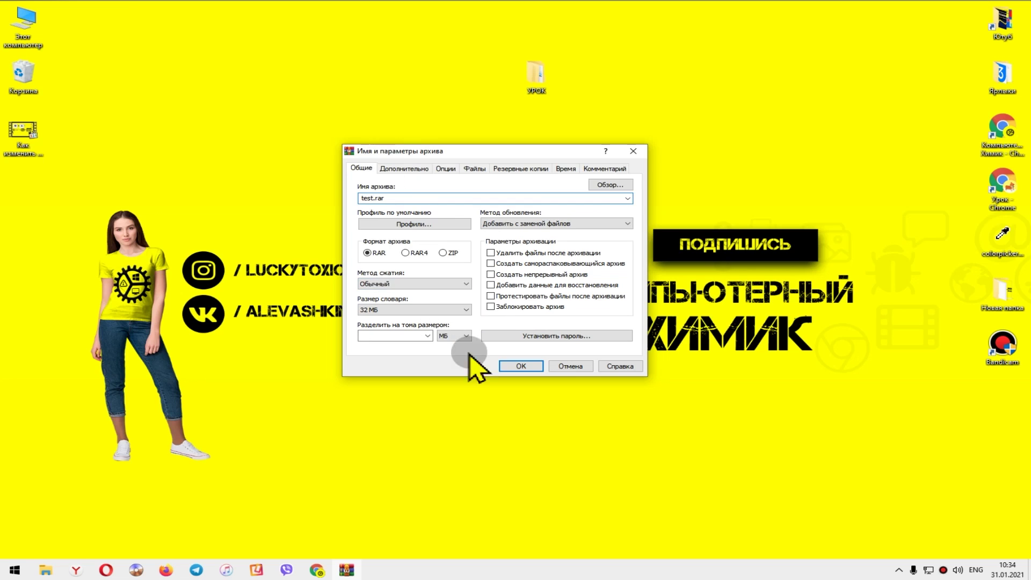
{"action": "left_click", "coordinate": [513, 367]}
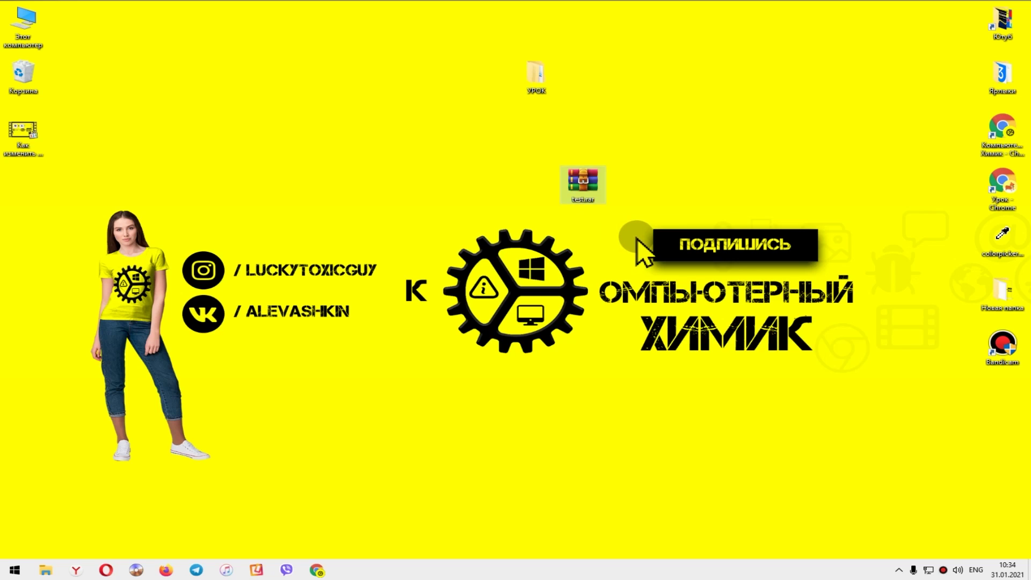
Delete test.rar, quickly archive the УРОК folder as УРОК.rar and place the archive beneath the folder.
{"action": "key", "text": "Delete"}
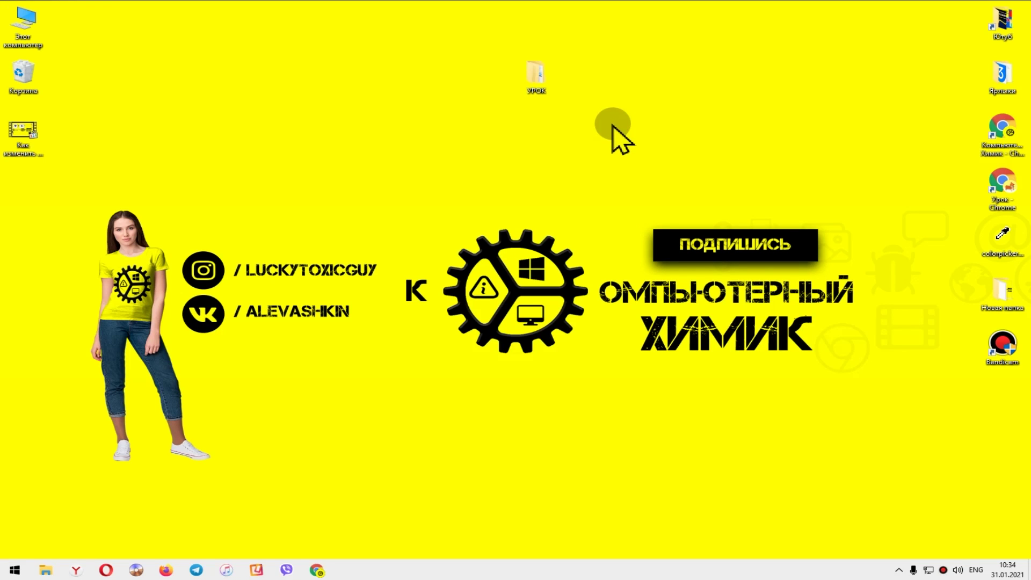
{"action": "right_click", "coordinate": [534, 78]}
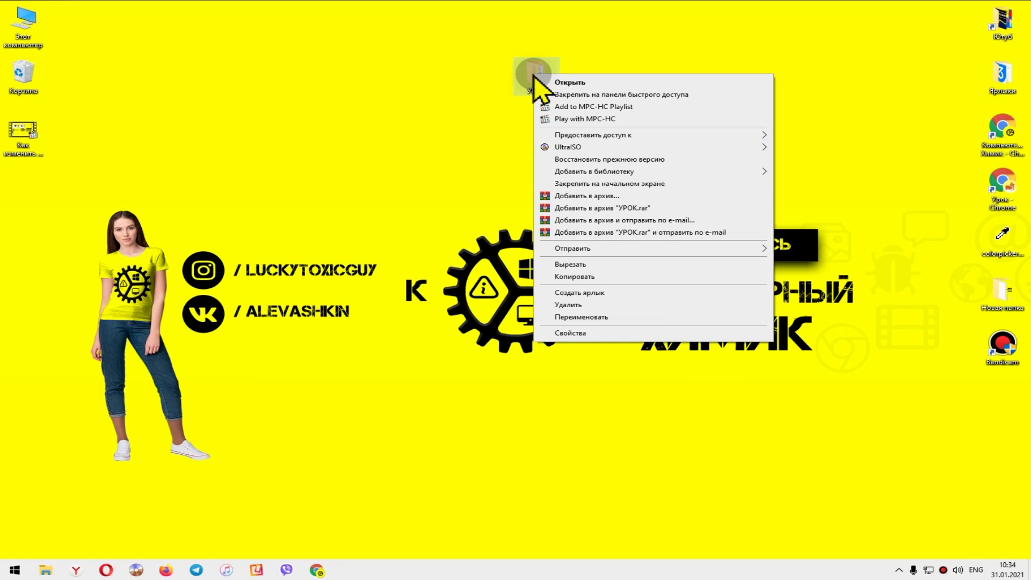
{"action": "left_click", "coordinate": [584, 208]}
{"action": "left_click_drag", "start_coordinate": [35, 202], "coordinate": [595, 204]}
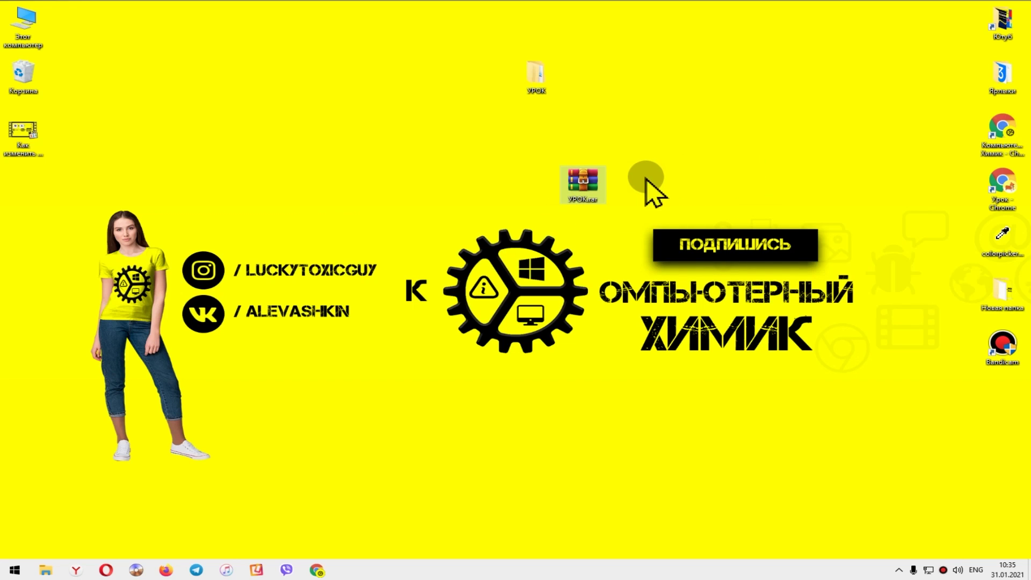
Delete УРОК.rar and archive the УРОК folder again as УРОК.rar, protected with an archive password entered in both password fields.
{"action": "key", "text": "Delete"}
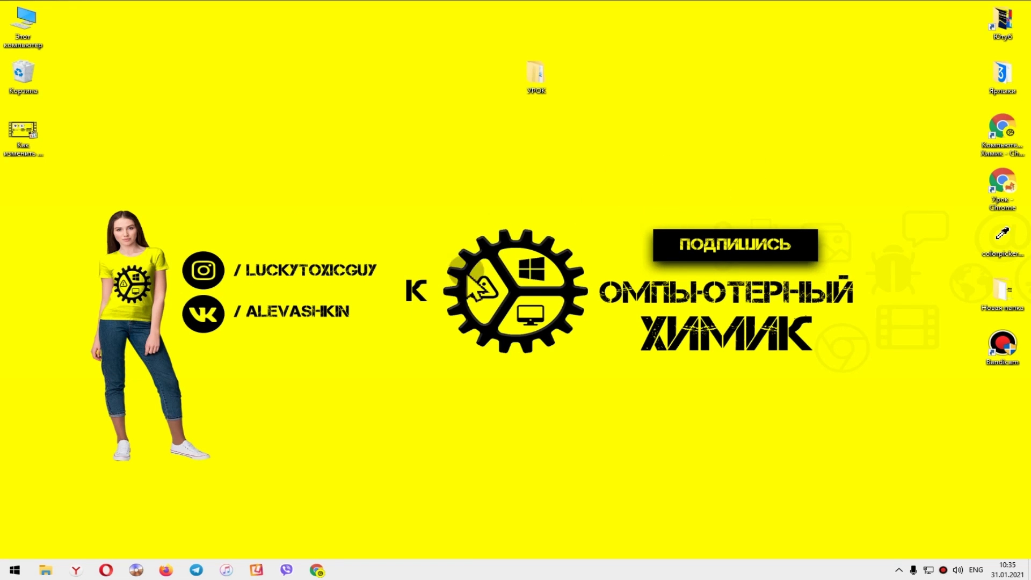
{"action": "right_click", "coordinate": [537, 82]}
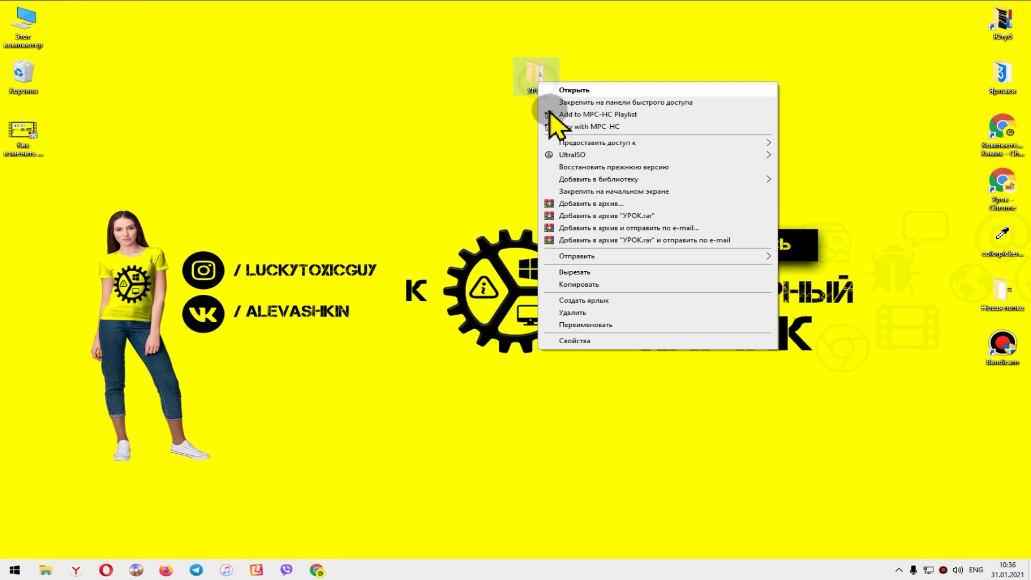
{"action": "left_click", "coordinate": [579, 206]}
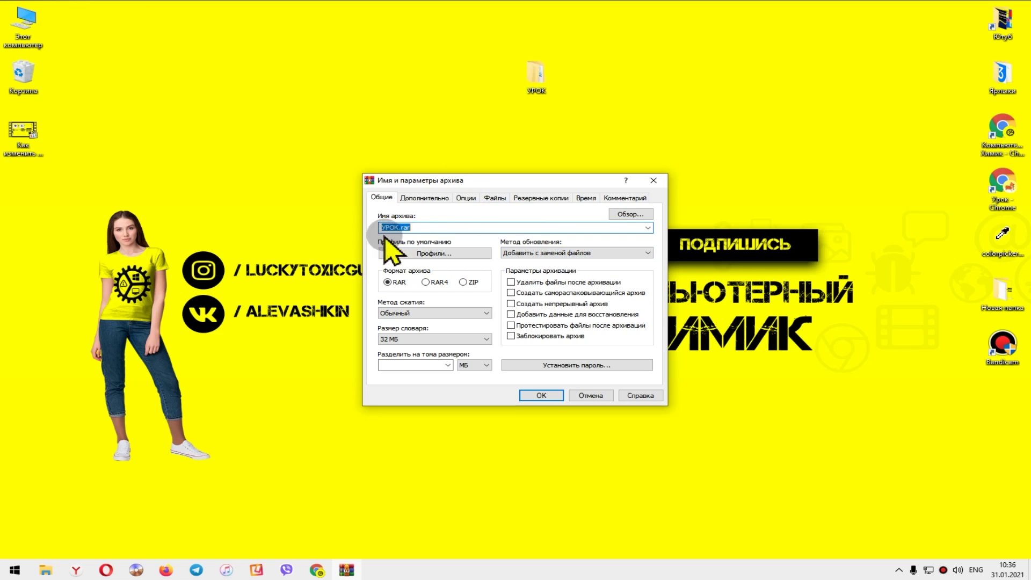
{"action": "left_click", "coordinate": [556, 365]}
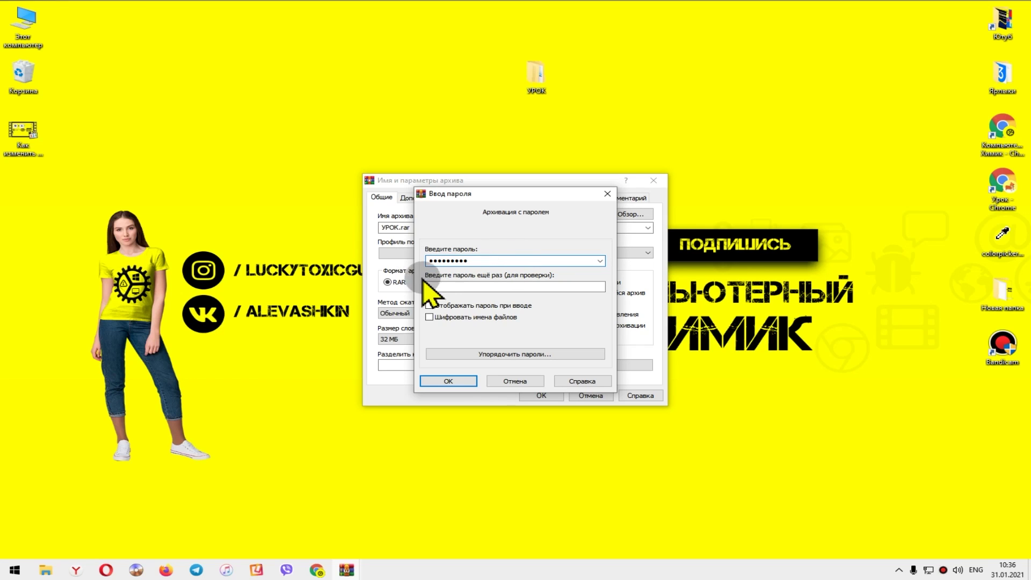
{"action": "left_click", "coordinate": [438, 286]}
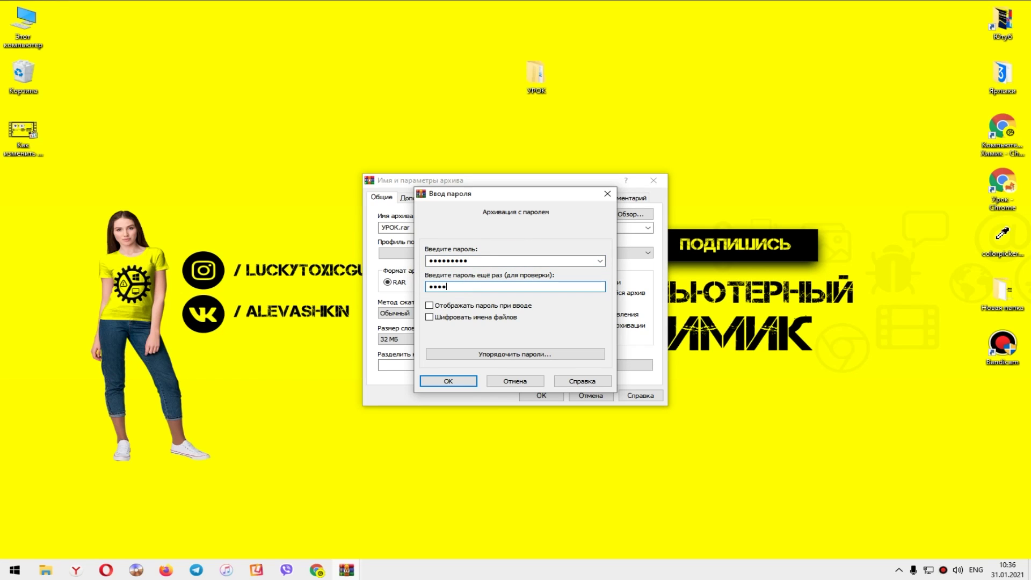
{"action": "left_click", "coordinate": [458, 383]}
{"action": "left_click", "coordinate": [540, 395]}
{"action": "left_click_drag", "start_coordinate": [30, 188], "coordinate": [496, 244]}
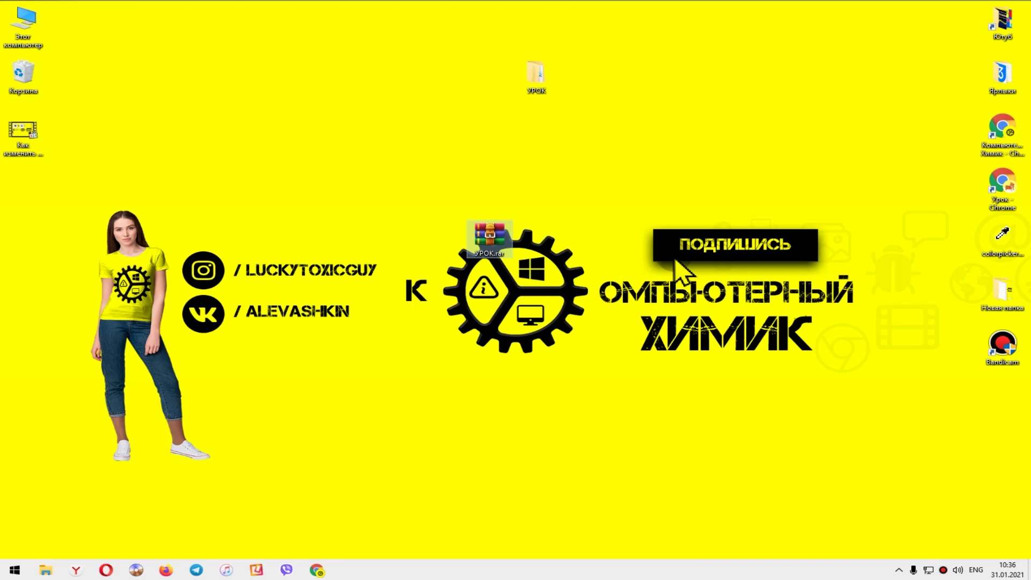
Extract the protected УРОК.rar into the current folder, trying an incorrect password before entering the archive password.
{"action": "right_click", "coordinate": [475, 234]}
{"action": "left_click", "coordinate": [459, 203]}
{"action": "right_click", "coordinate": [493, 243]}
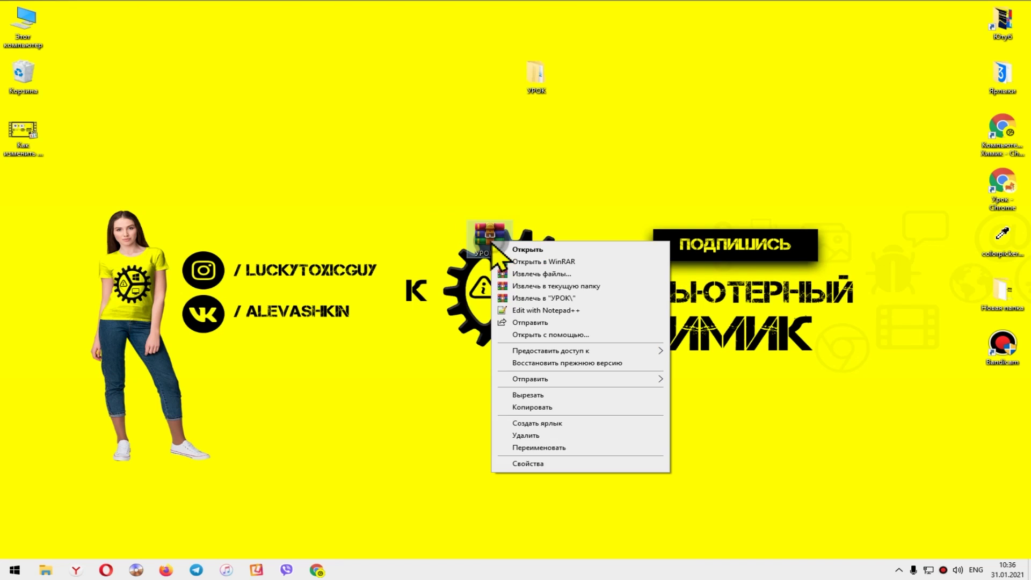
{"action": "left_click", "coordinate": [526, 286]}
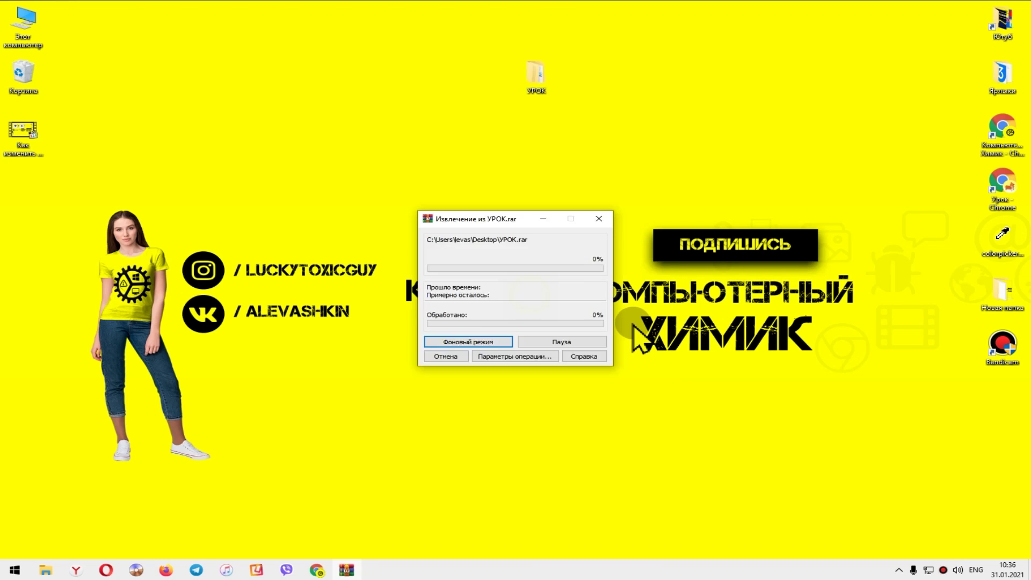
{"action": "left_click_drag", "start_coordinate": [510, 193], "coordinate": [709, 167]}
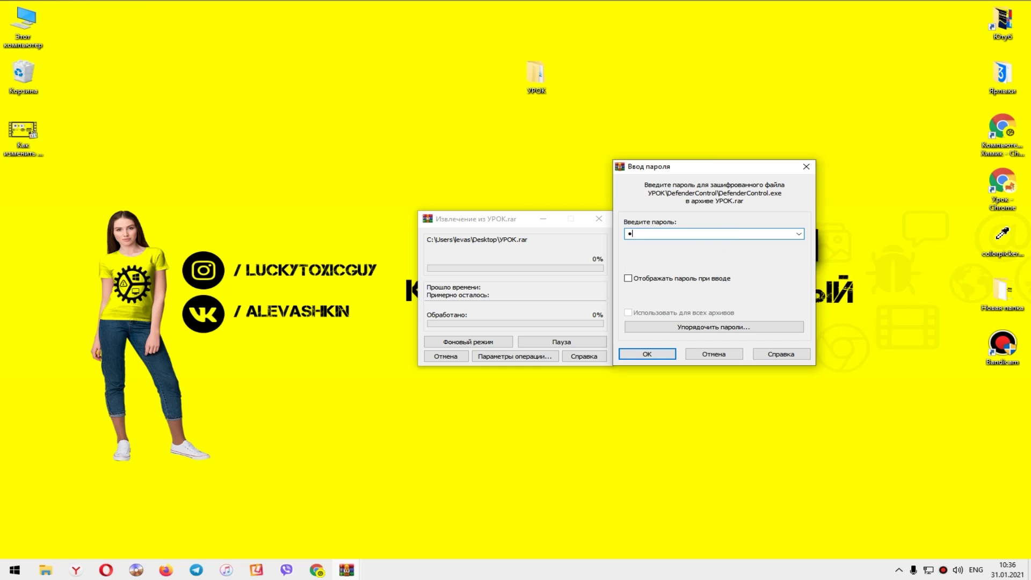
{"action": "left_click", "coordinate": [650, 351]}
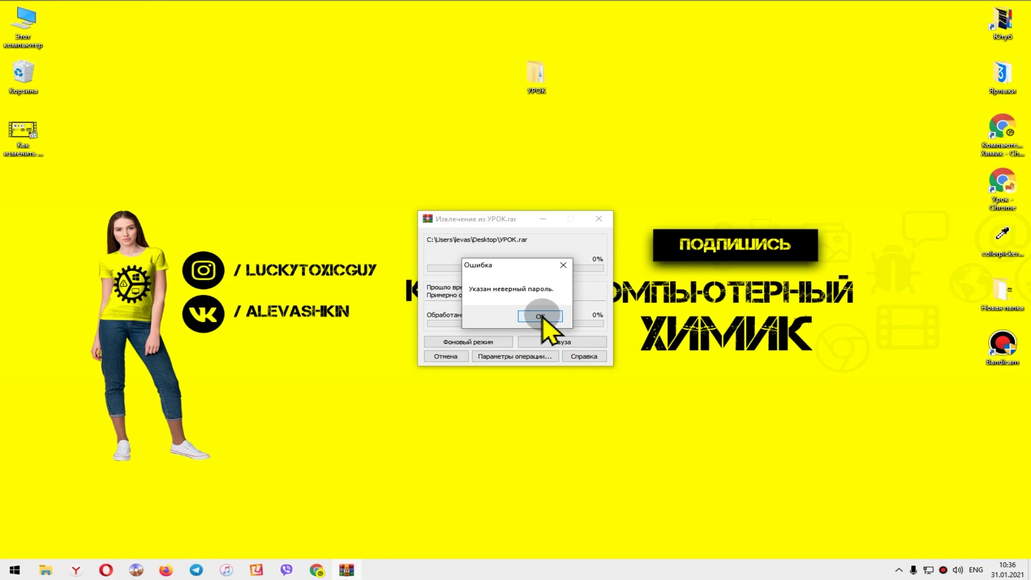
{"action": "left_click", "coordinate": [540, 316]}
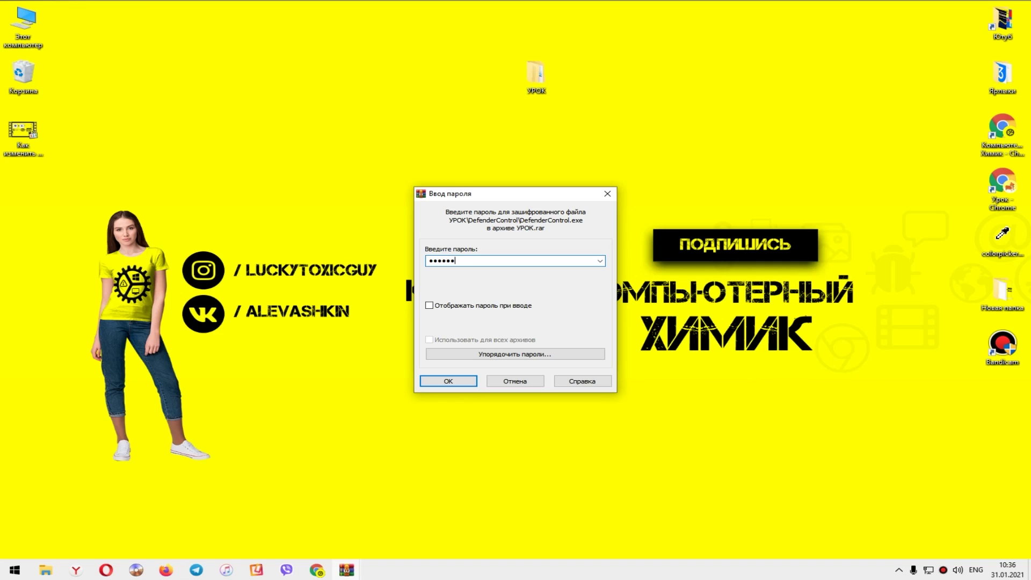
{"action": "key", "text": "Return"}
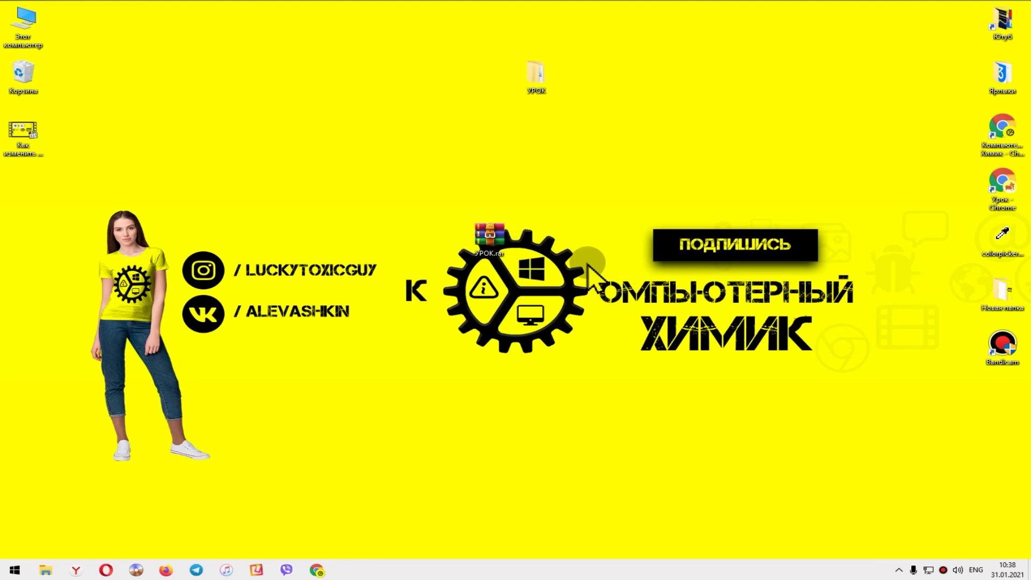
Delete the protected УРОК.rar from the desktop, locate WinRAR in the list of all installed apps and close the list.
{"action": "left_click", "coordinate": [497, 220]}
{"action": "key", "text": "Delete"}
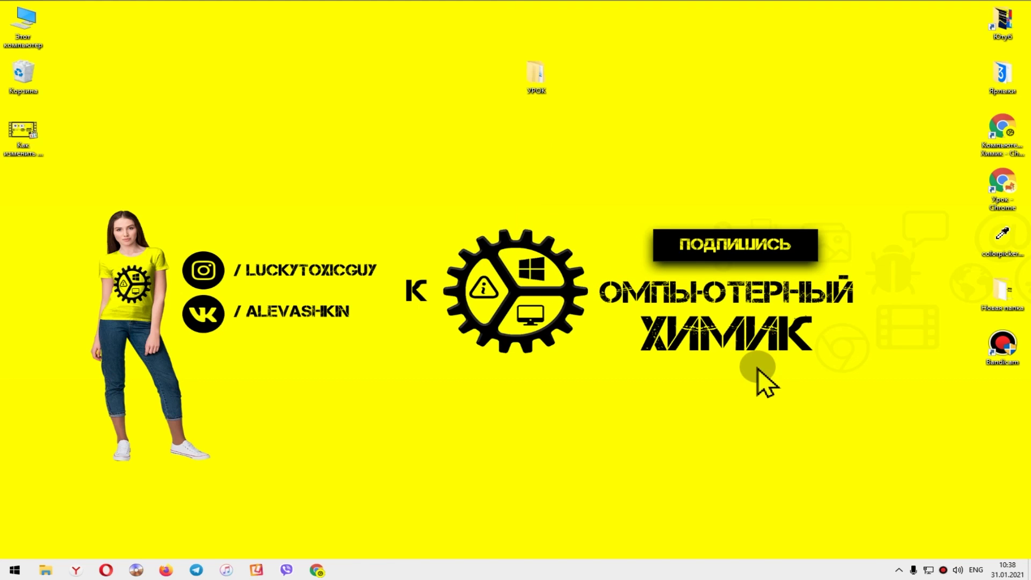
{"action": "left_click", "coordinate": [12, 571]}
{"action": "left_click", "coordinate": [15, 272]}
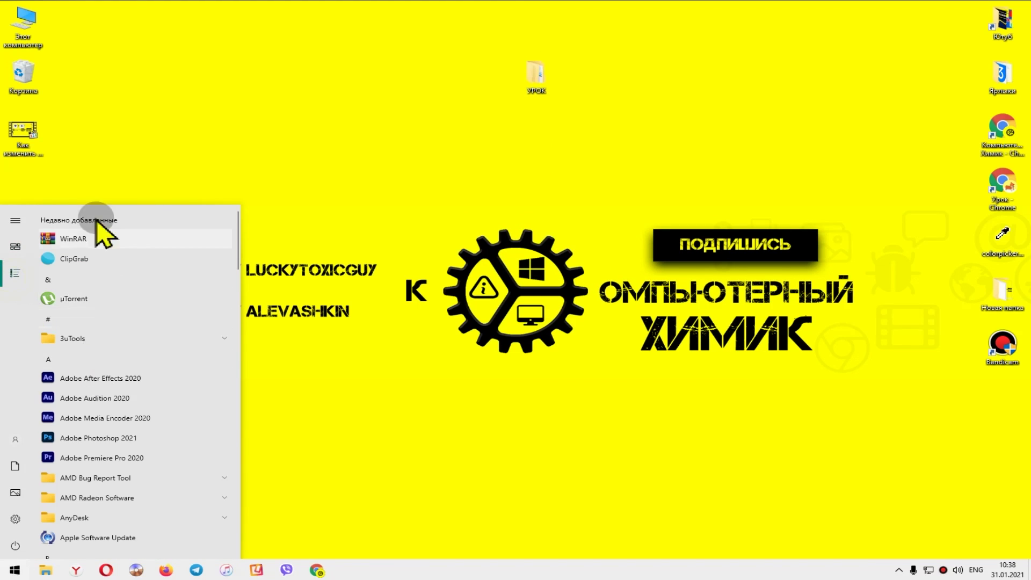
{"action": "key", "text": "Escape"}
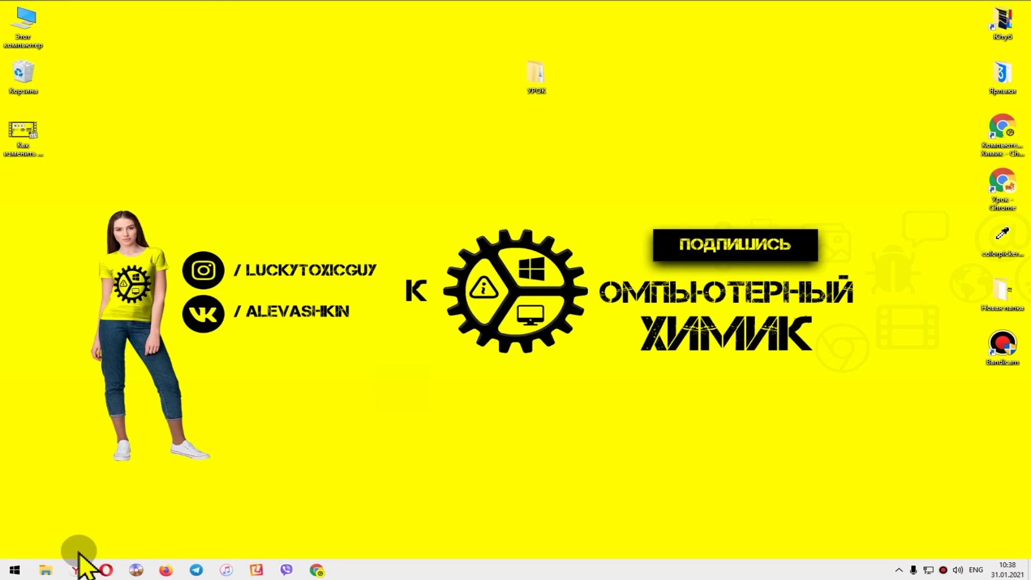
Launch WinRAR through the Windows Run dialog with the command winrar and reposition its window on the desktop.
{"action": "right_click", "coordinate": [15, 570]}
{"action": "left_click", "coordinate": [75, 519]}
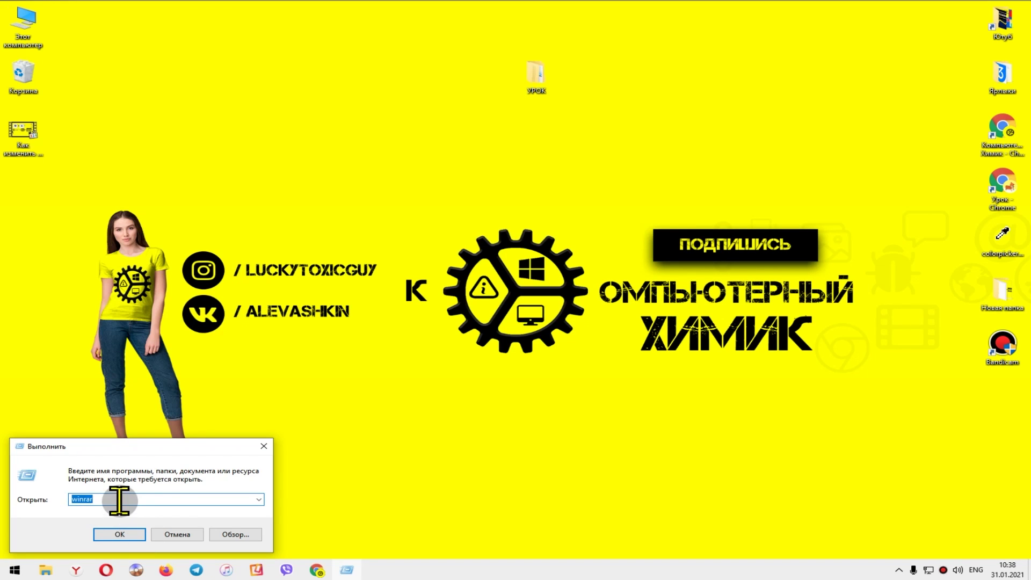
{"action": "left_click", "coordinate": [119, 534]}
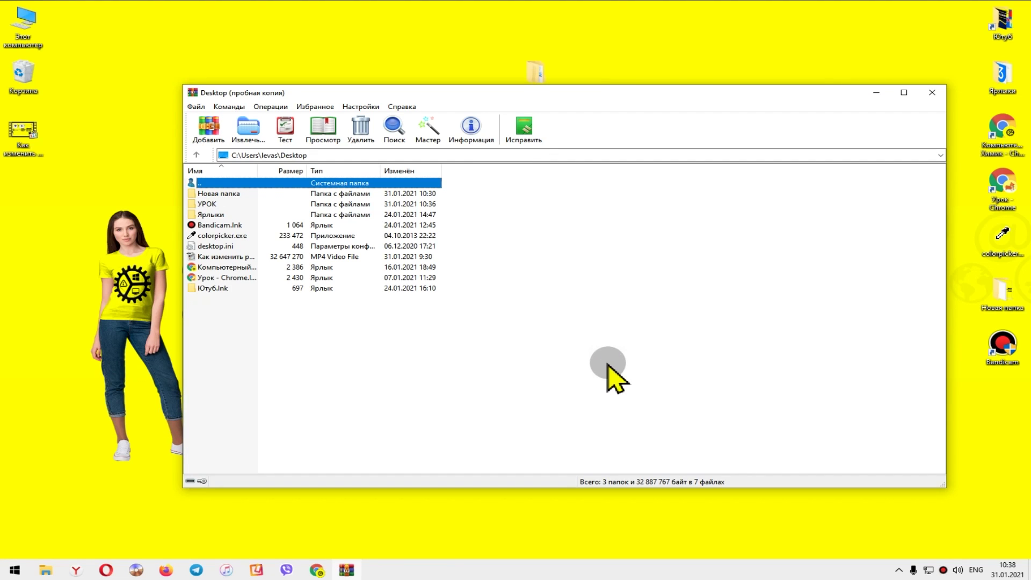
{"action": "left_click_drag", "start_coordinate": [482, 93], "coordinate": [541, 95]}
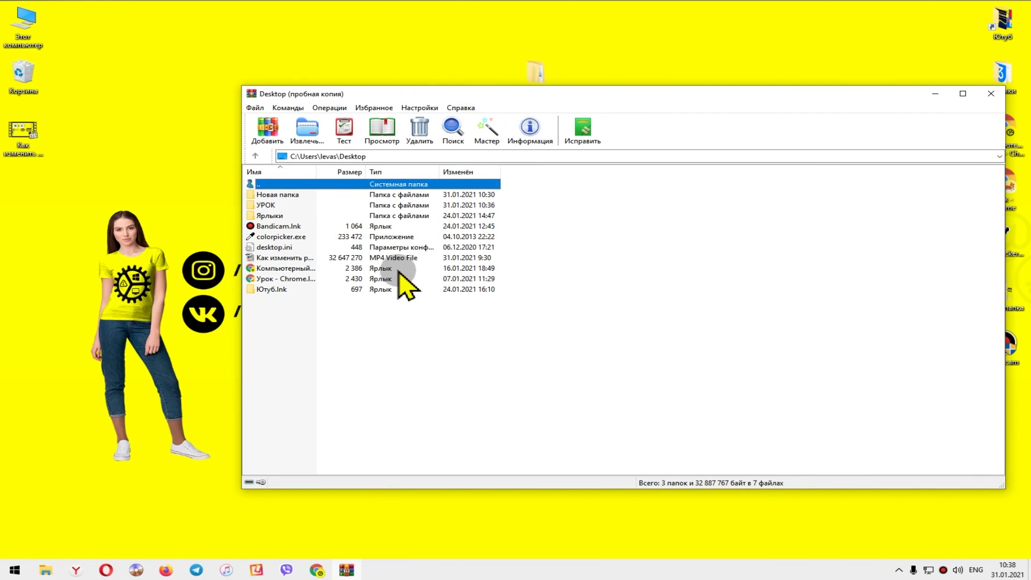
Archive the УРОК folder from WinRAR's file list as УРОК.rar in RAR format, choosing the desktop as the save location.
{"action": "left_click", "coordinate": [296, 235]}
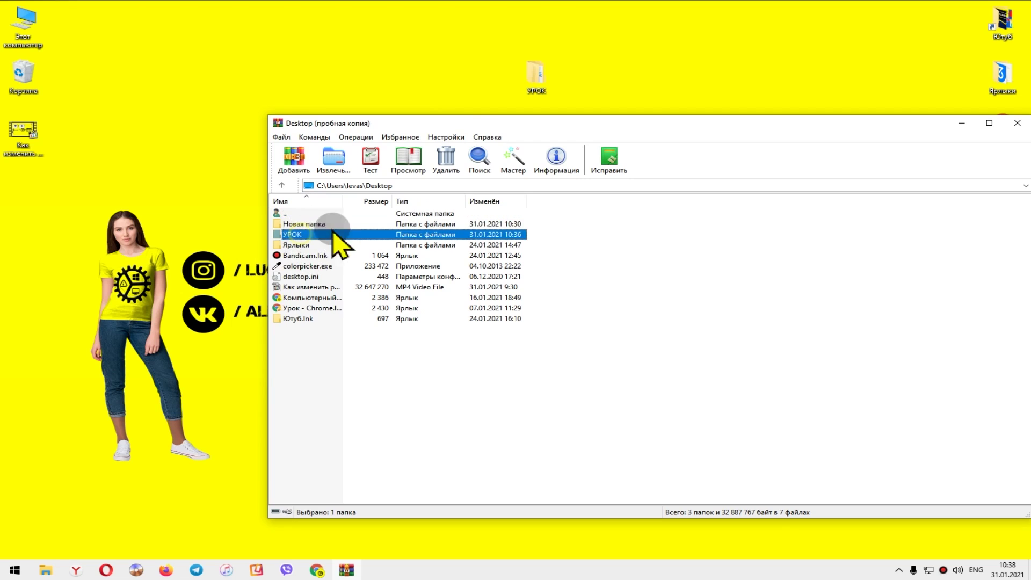
{"action": "left_click_drag", "start_coordinate": [471, 123], "coordinate": [542, 103]}
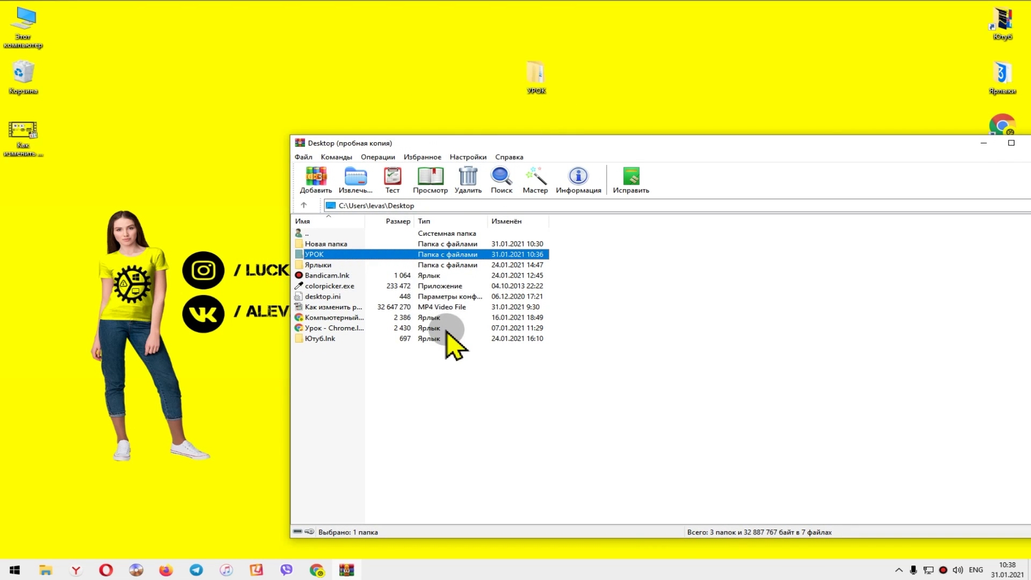
{"action": "left_click", "coordinate": [322, 193]}
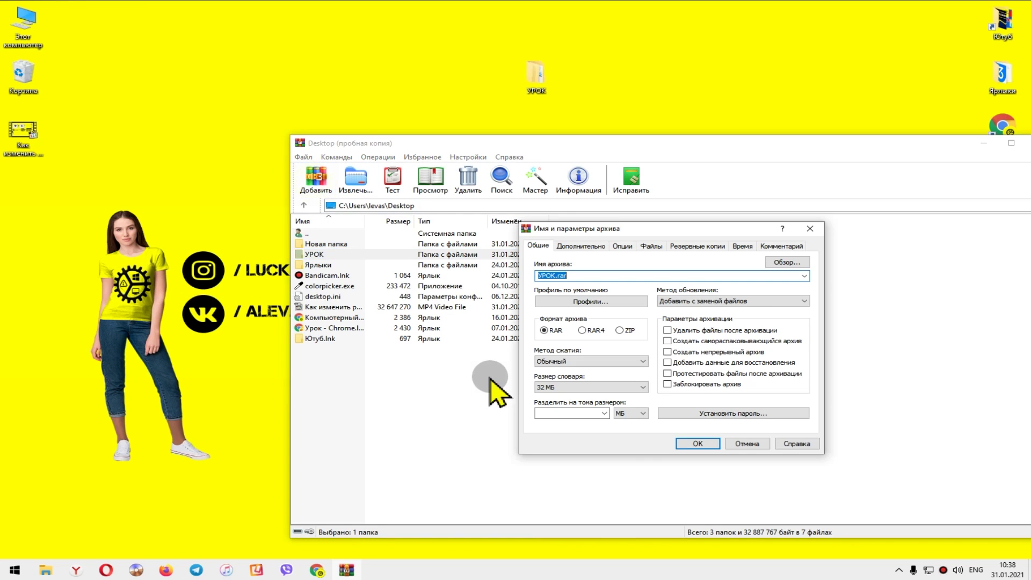
{"action": "left_click", "coordinate": [787, 262]}
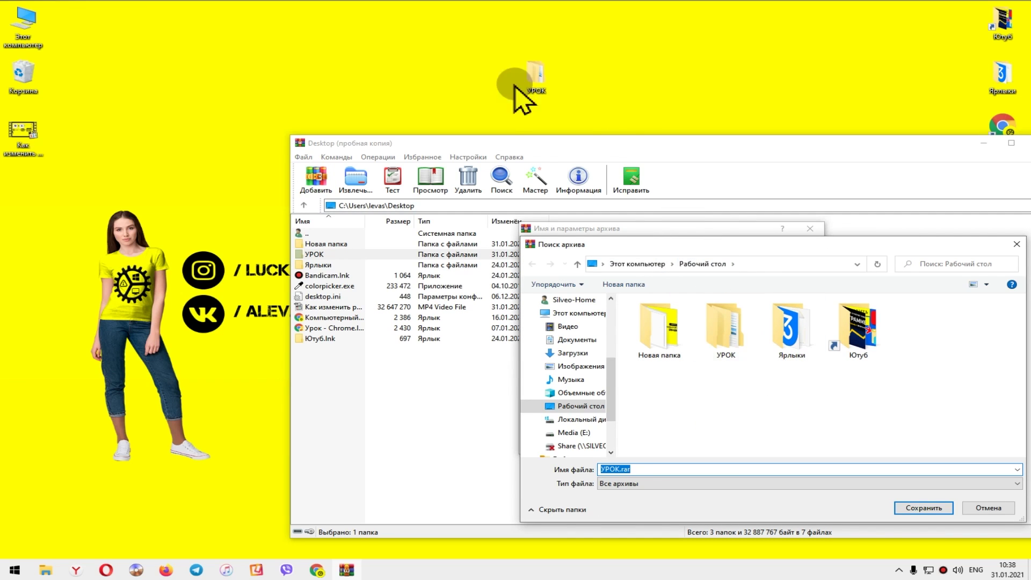
{"action": "left_click", "coordinate": [922, 508]}
{"action": "left_click", "coordinate": [677, 444]}
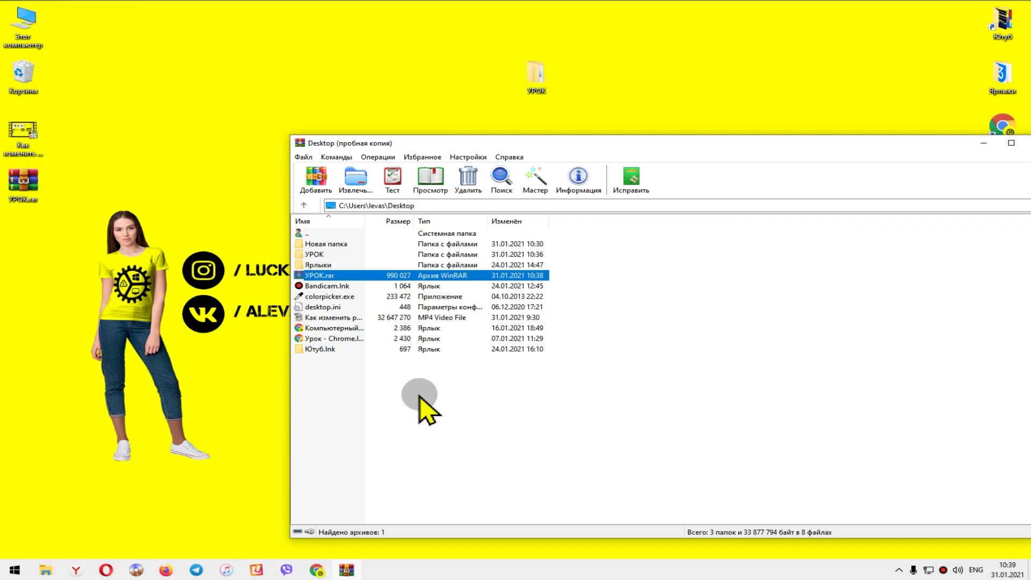
Extract УРОК.rar from WinRAR's file list into a new folder named Архивы on drive Media (E:).
{"action": "left_click", "coordinate": [339, 295]}
{"action": "left_click", "coordinate": [334, 275]}
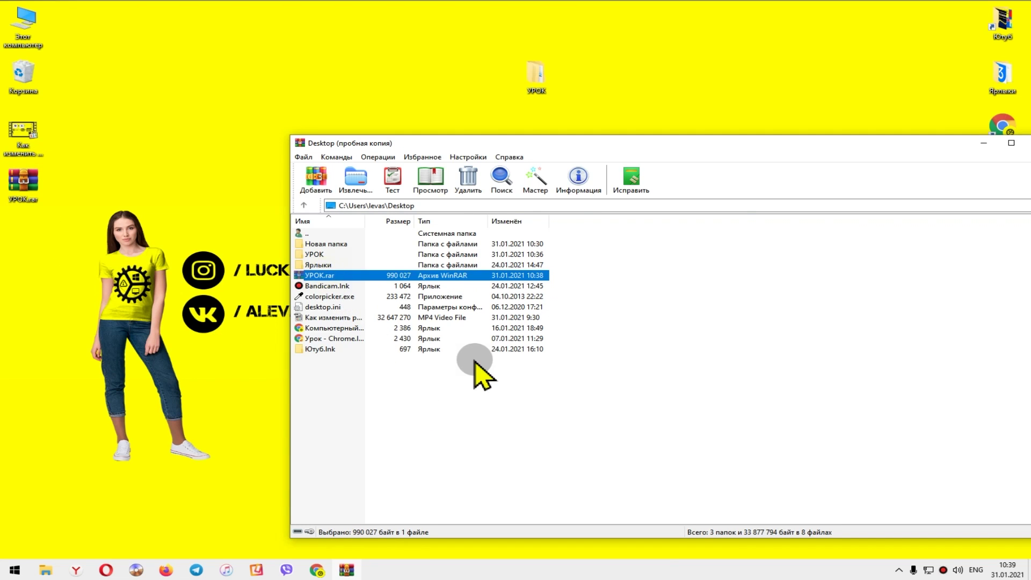
{"action": "left_click", "coordinate": [350, 178]}
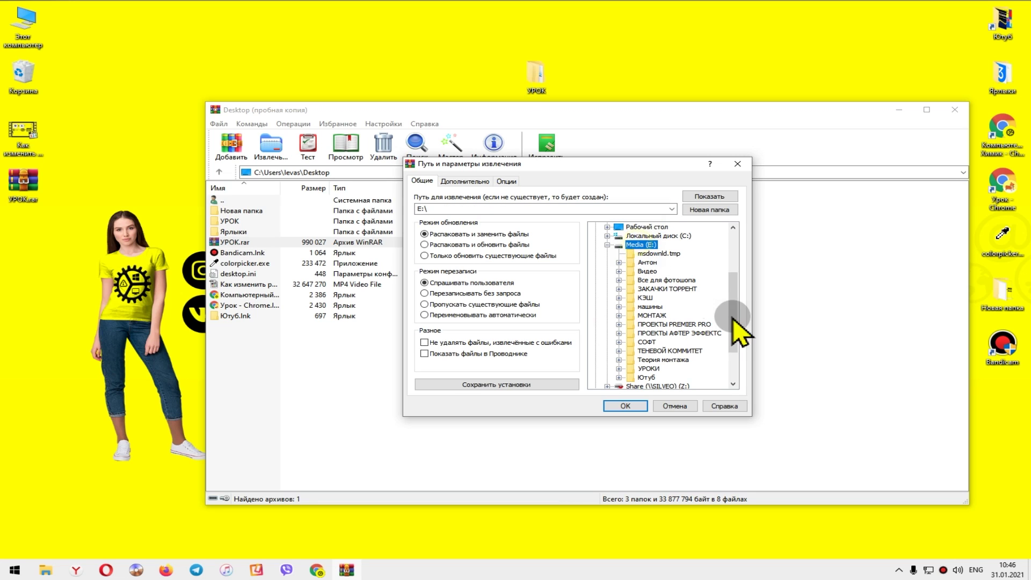
{"action": "left_click", "coordinate": [709, 209]}
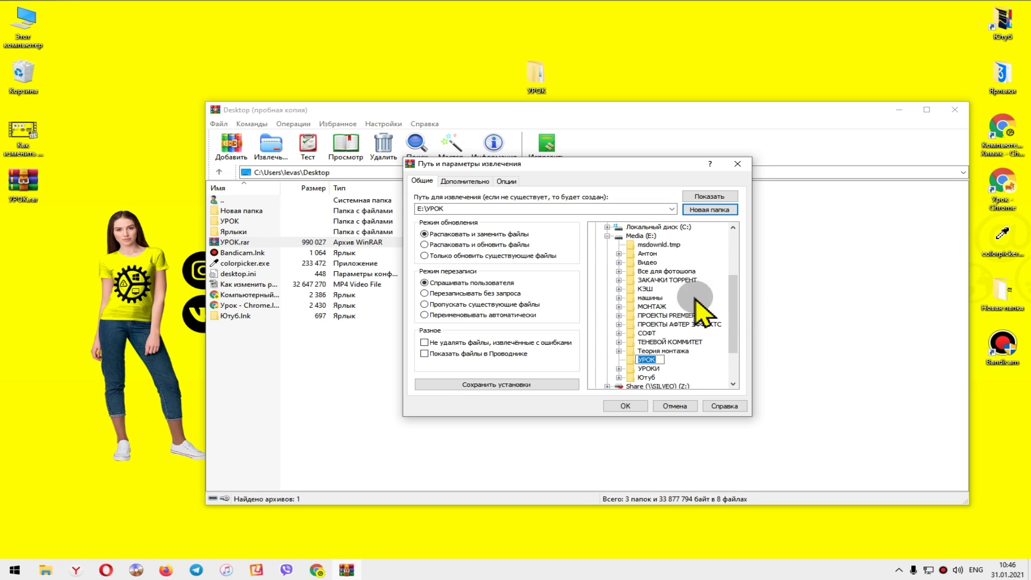
{"action": "key", "text": "BackSpace"}
{"action": "key", "text": "BackSpace"}
{"action": "key", "text": "alt+shift"}
{"action": "type", "text": "Архивы"}
{"action": "key", "text": "Return"}
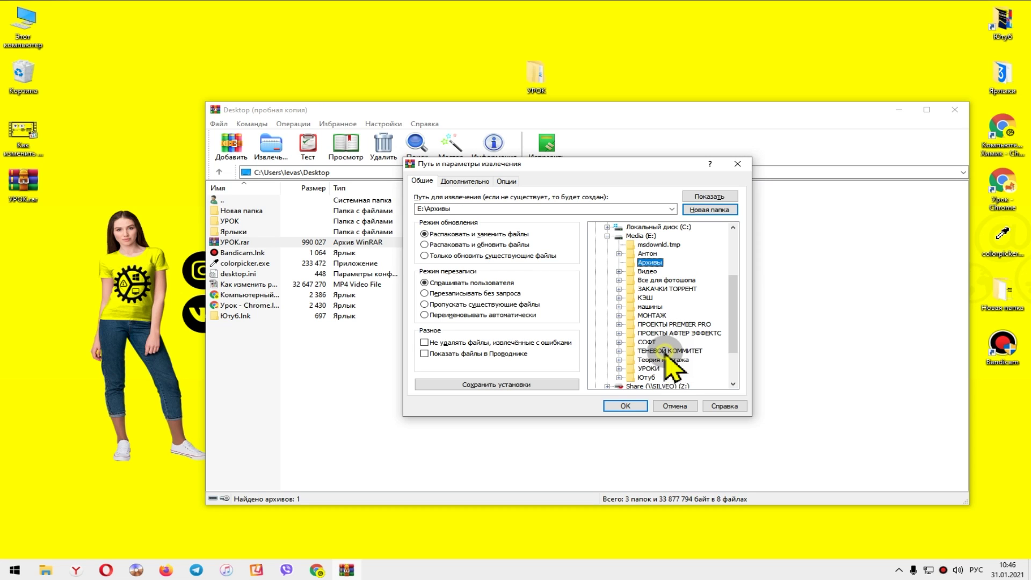
{"action": "left_click", "coordinate": [625, 405]}
Browse to the Архивы folder on drive Media (E:) and check the extracted УРОК folder.
{"action": "double_click", "coordinate": [22, 21]}
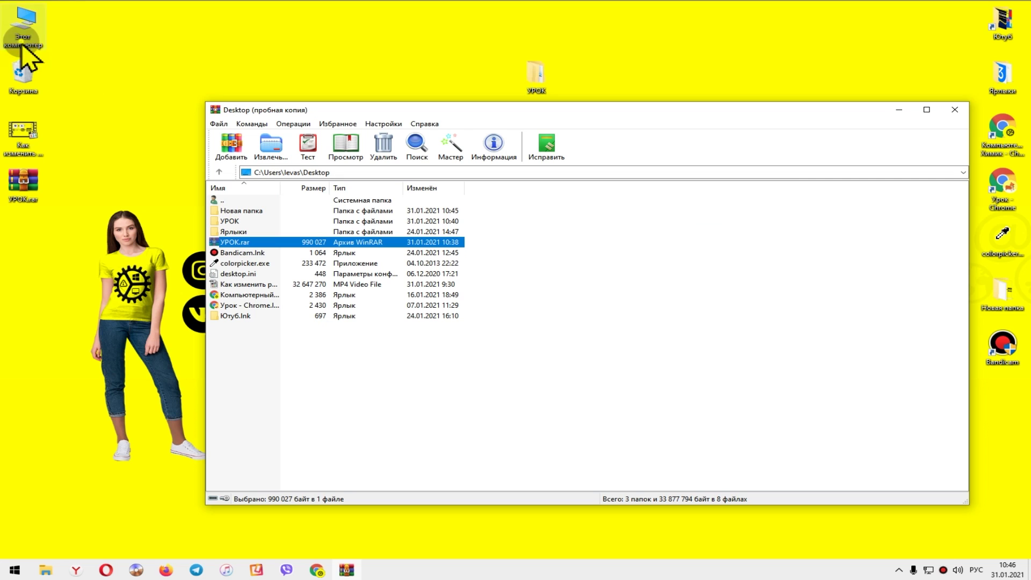
{"action": "left_click", "coordinate": [670, 8]}
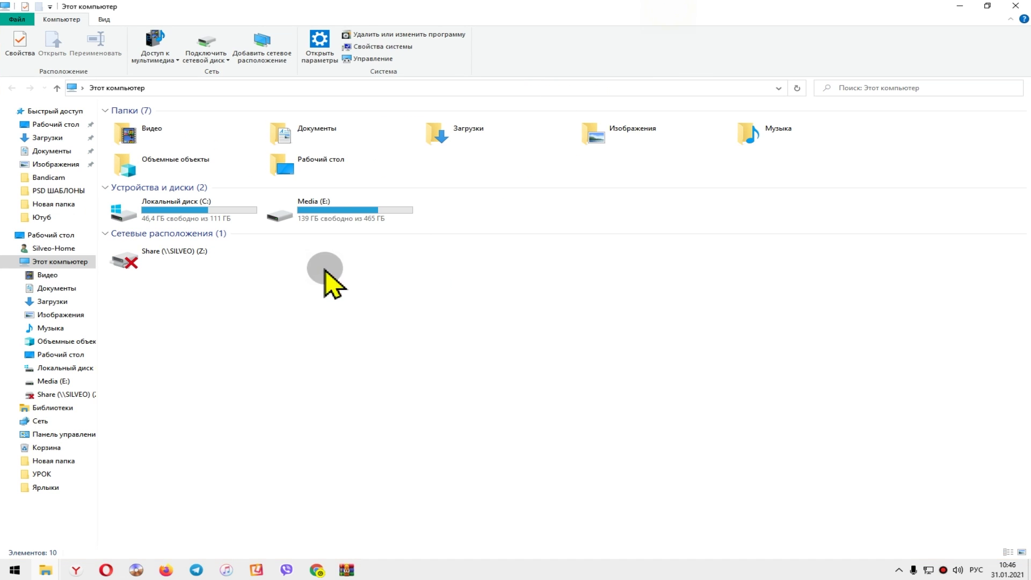
{"action": "double_click", "coordinate": [339, 209]}
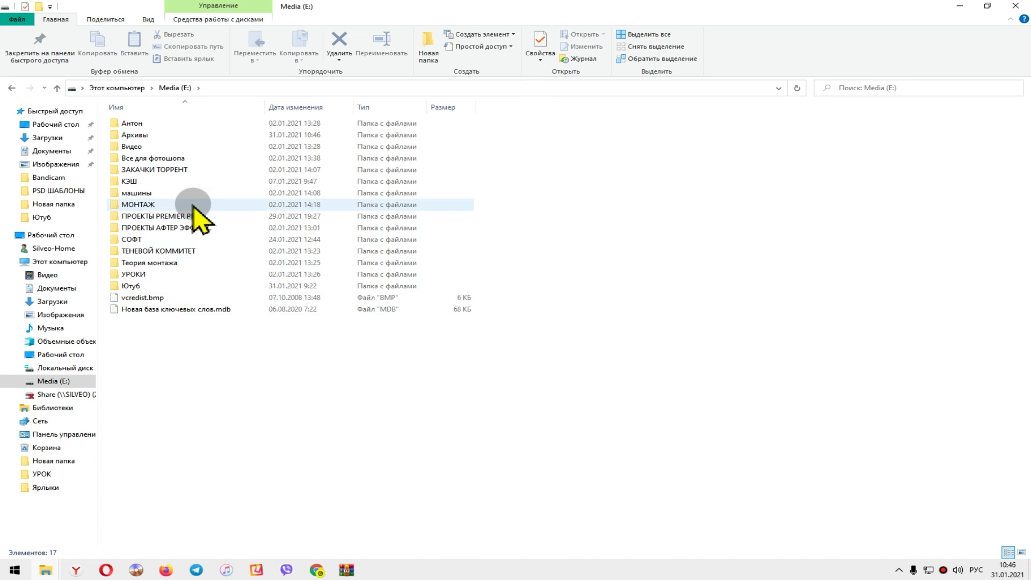
{"action": "left_click", "coordinate": [137, 135]}
{"action": "double_click", "coordinate": [137, 135]}
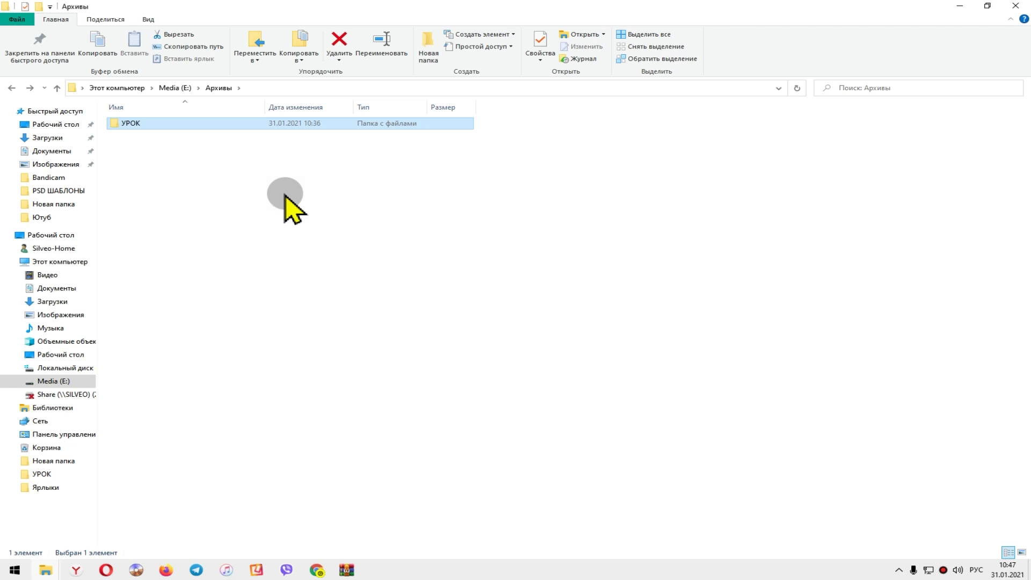
{"action": "left_click", "coordinate": [569, 568]}
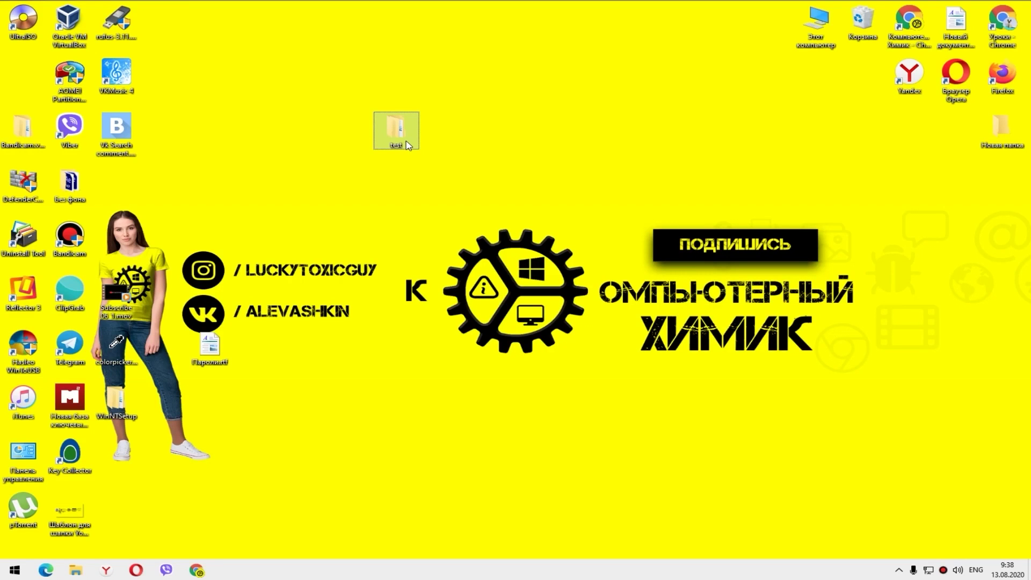
Look through the test folder on the desktop and one of its subfolders, and close the folder window.
{"action": "right_click", "coordinate": [407, 144]}
{"action": "double_click", "coordinate": [407, 144]}
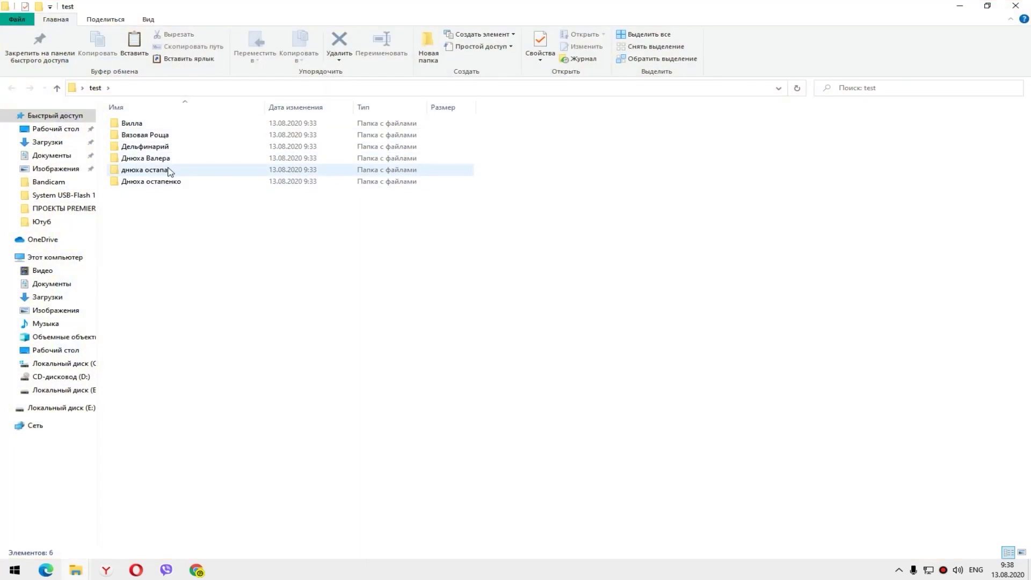
{"action": "double_click", "coordinate": [171, 170]}
{"action": "left_click", "coordinate": [13, 88]}
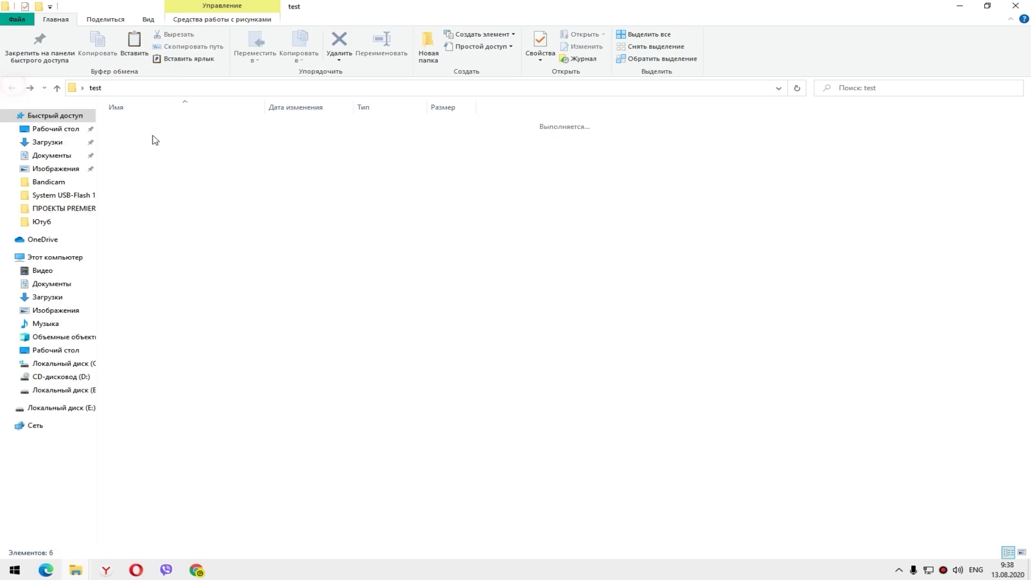
{"action": "left_click", "coordinate": [1014, 6]}
Check the size of the test folder in its properties and close the properties window.
{"action": "right_click", "coordinate": [408, 134]}
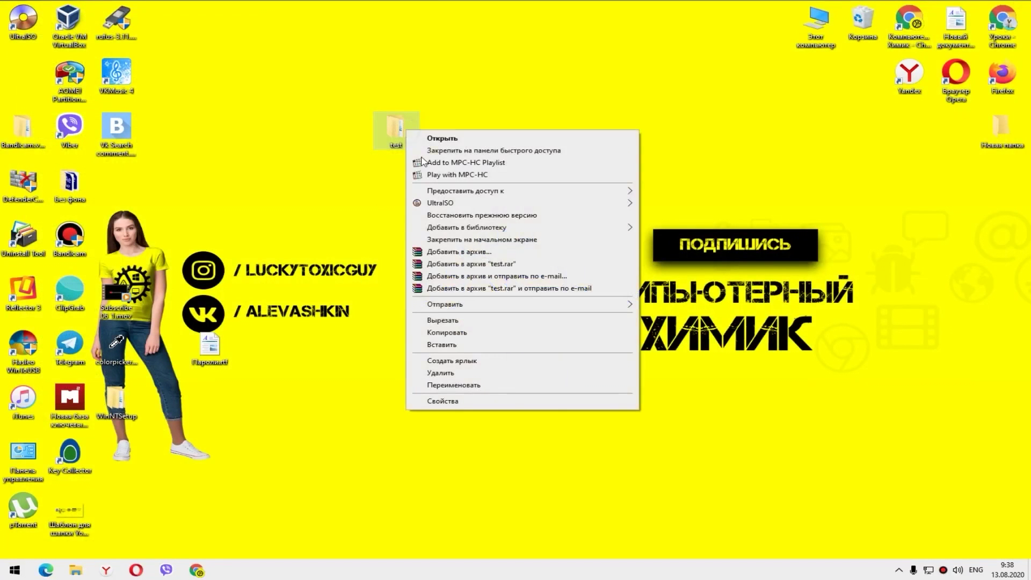
{"action": "left_click", "coordinate": [453, 395]}
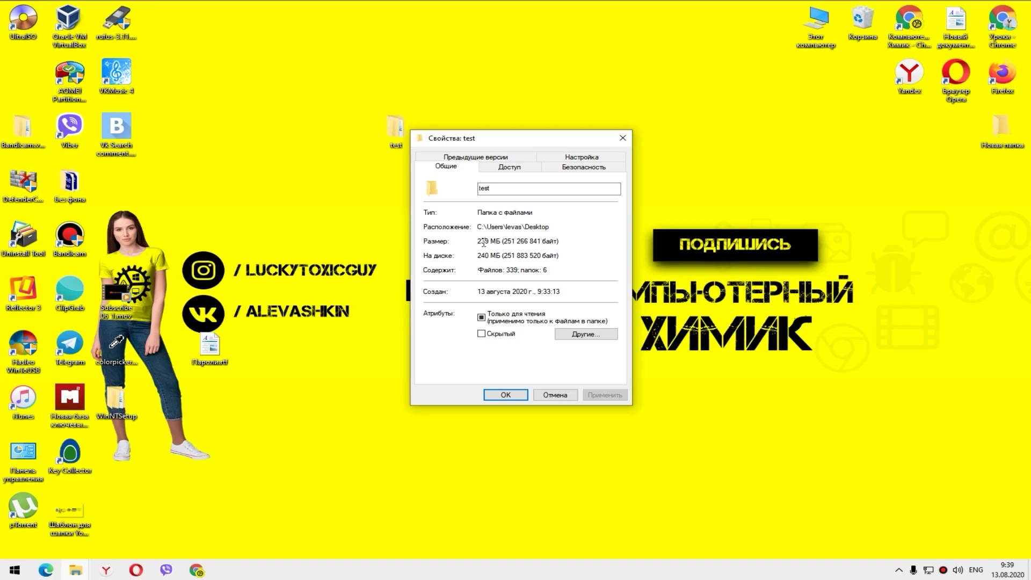
{"action": "left_click_drag", "start_coordinate": [506, 137], "coordinate": [578, 135]}
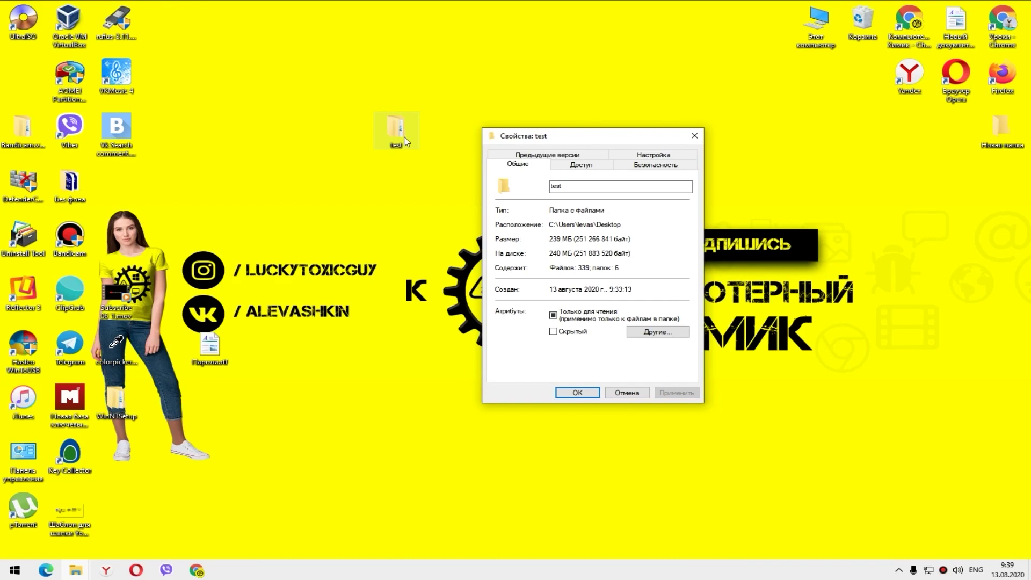
{"action": "left_click", "coordinate": [646, 393]}
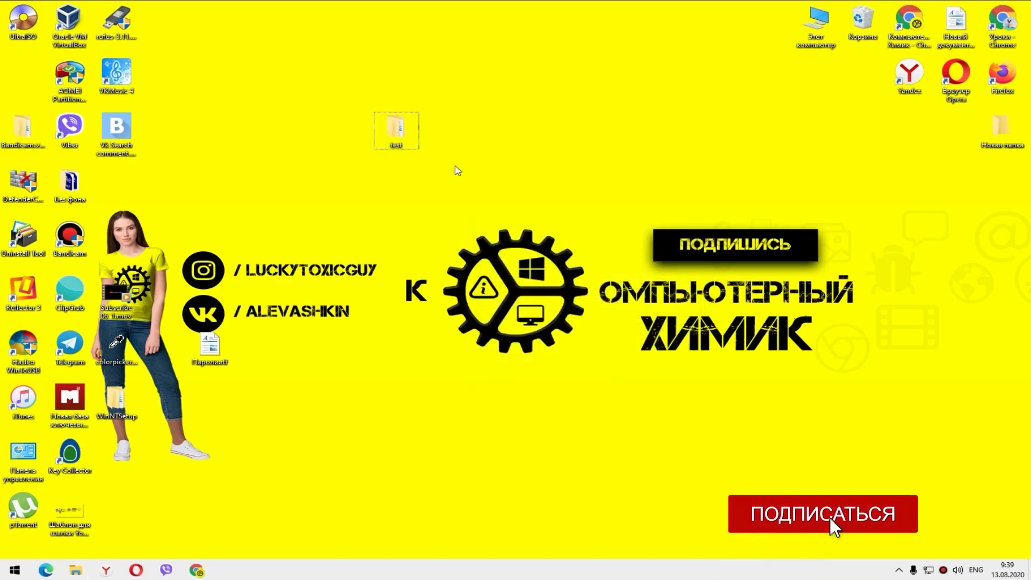
Start adding the test folder to an archive with custom parameters and name the archive Foto.rar.
{"action": "right_click", "coordinate": [411, 140]}
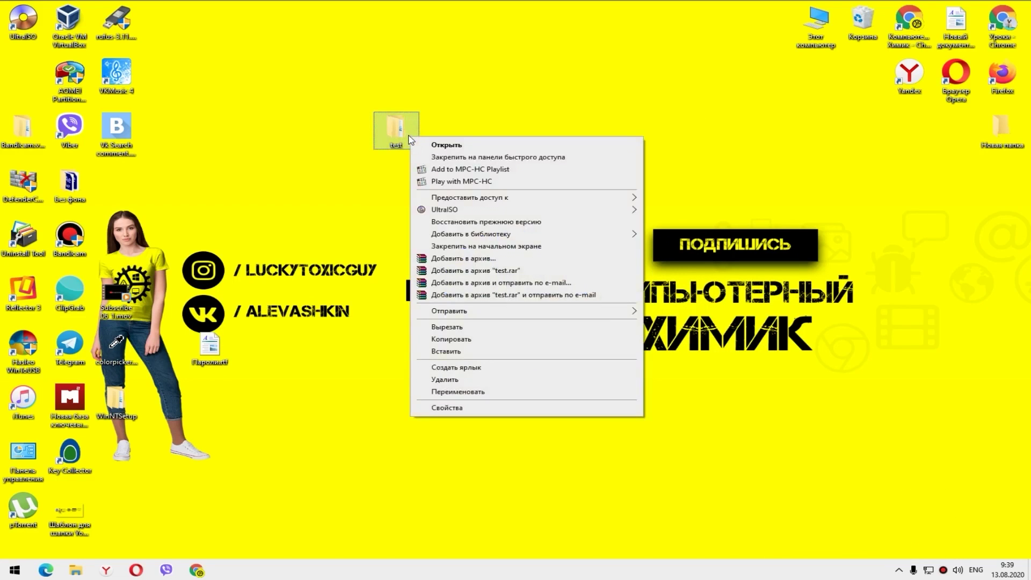
{"action": "left_click", "coordinate": [455, 259]}
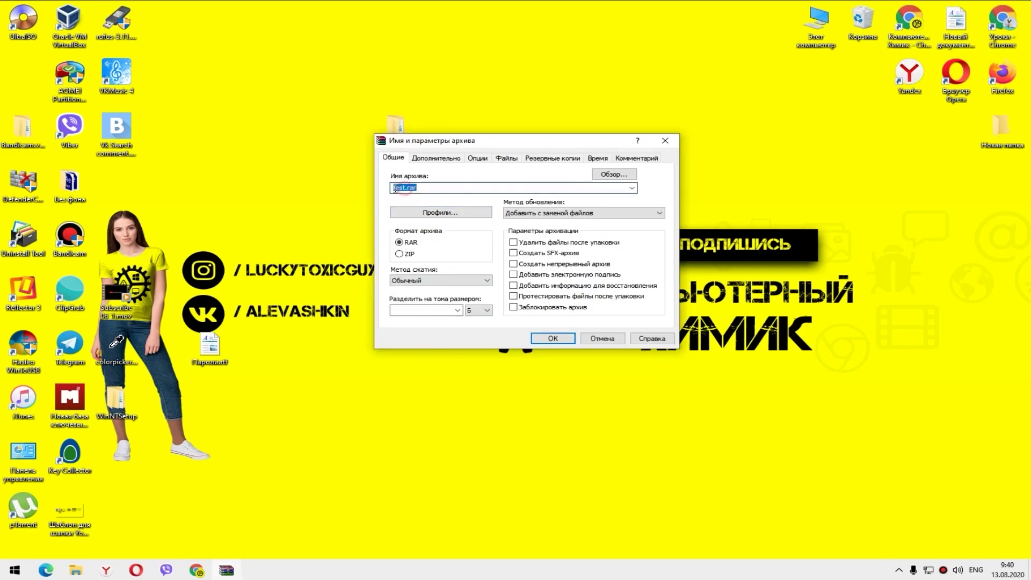
{"action": "left_click", "coordinate": [404, 188]}
{"action": "left_click_drag", "start_coordinate": [404, 188], "coordinate": [374, 192]}
{"action": "type", "text": "Foto"}
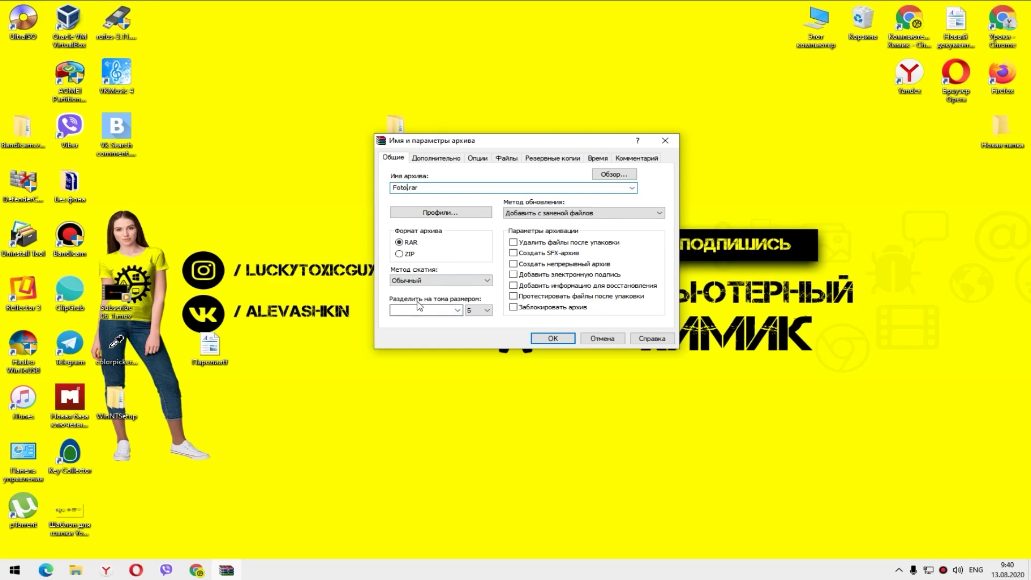
Split the Foto.rar archive into volumes of 24 МБ and create it.
{"action": "left_click", "coordinate": [487, 312]}
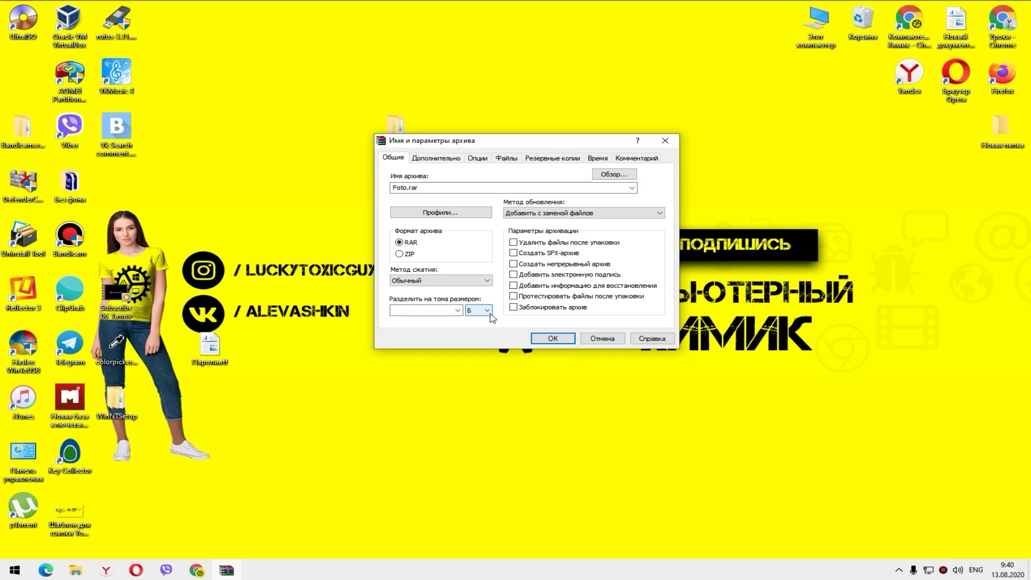
{"action": "left_click", "coordinate": [490, 316]}
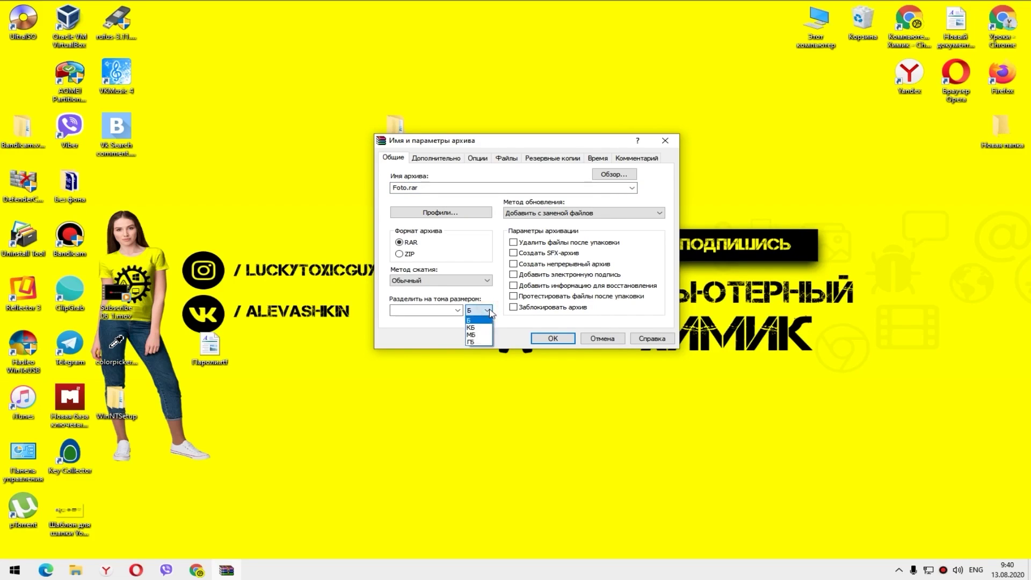
{"action": "left_click", "coordinate": [486, 336]}
{"action": "left_click", "coordinate": [481, 296]}
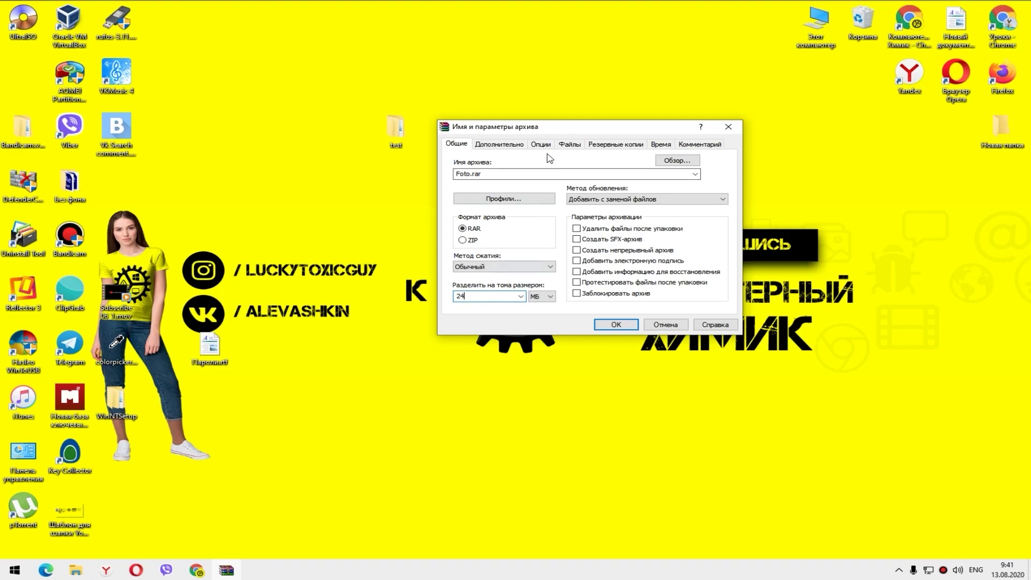
{"action": "left_click_drag", "start_coordinate": [540, 126], "coordinate": [498, 116]}
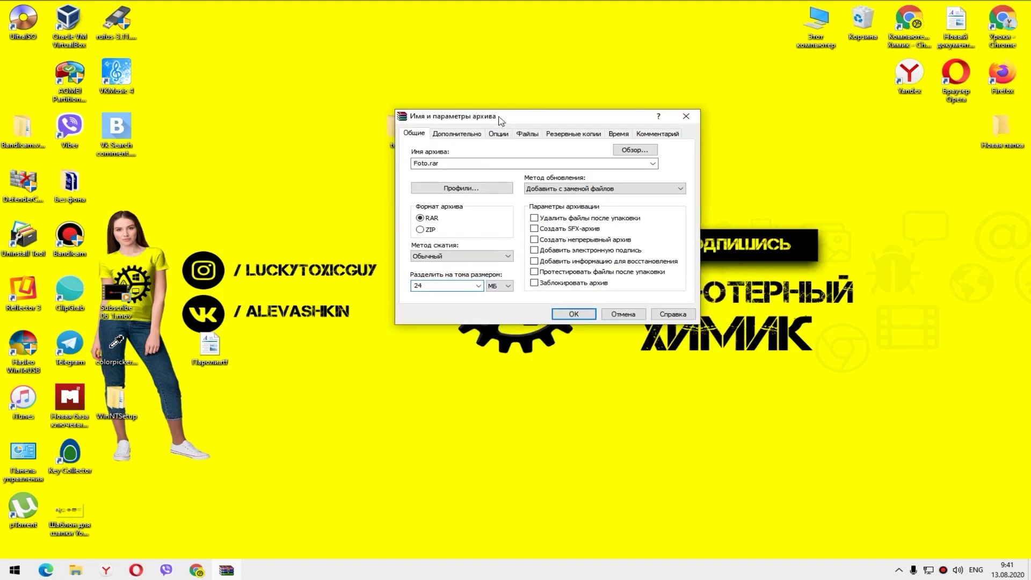
{"action": "left_click", "coordinate": [585, 316]}
Arrange the Foto archive parts on open desktop space beyond the test folder, six in one row and four beneath.
{"action": "left_click_drag", "start_coordinate": [16, 80], "coordinate": [583, 123]}
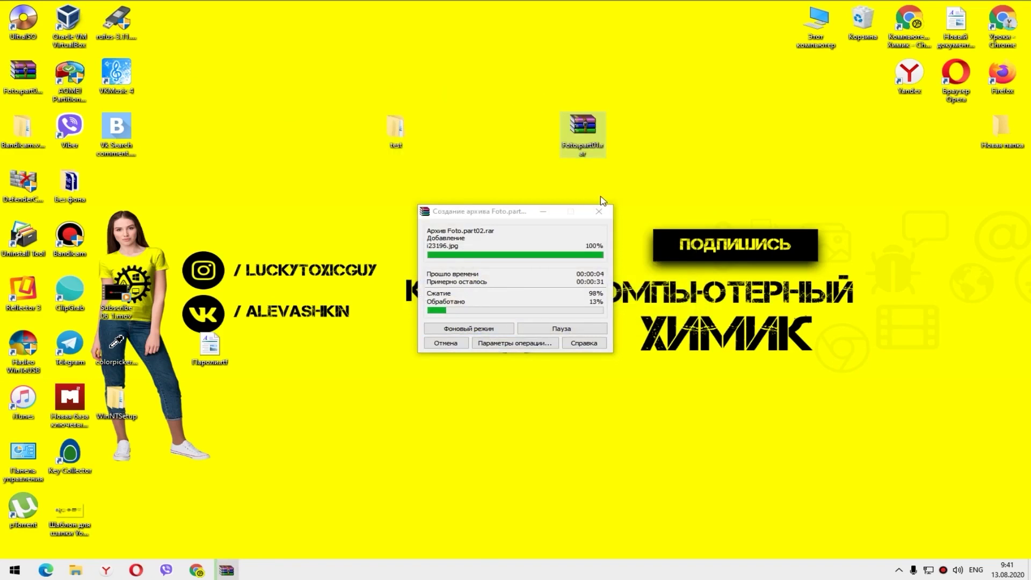
{"action": "left_click_drag", "start_coordinate": [42, 80], "coordinate": [631, 129]}
{"action": "left_click", "coordinate": [582, 129]}
{"action": "left_click_drag", "start_coordinate": [23, 75], "coordinate": [676, 129]}
{"action": "left_click_drag", "start_coordinate": [23, 75], "coordinate": [722, 132]}
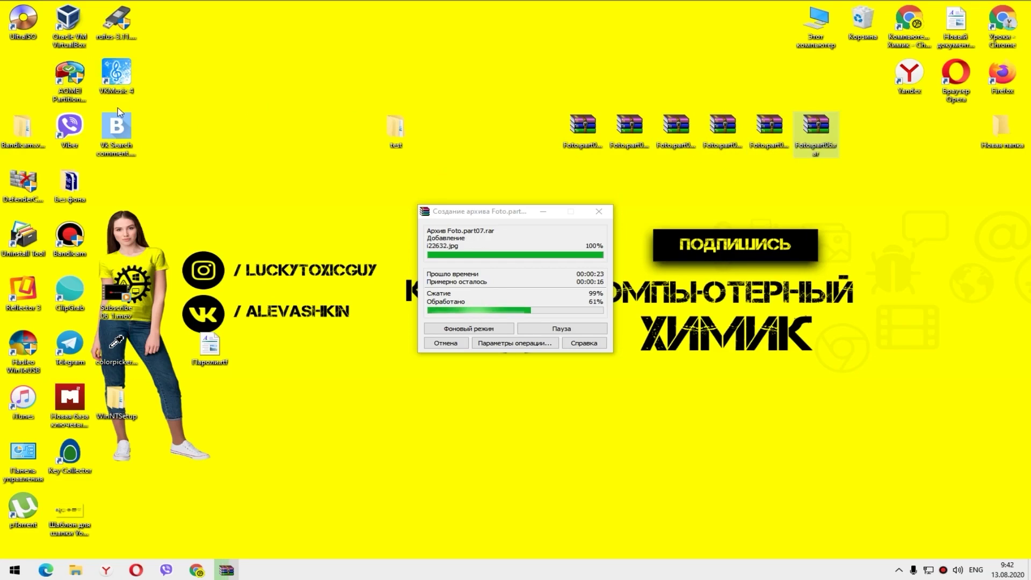
{"action": "left_click_drag", "start_coordinate": [23, 75], "coordinate": [583, 181]}
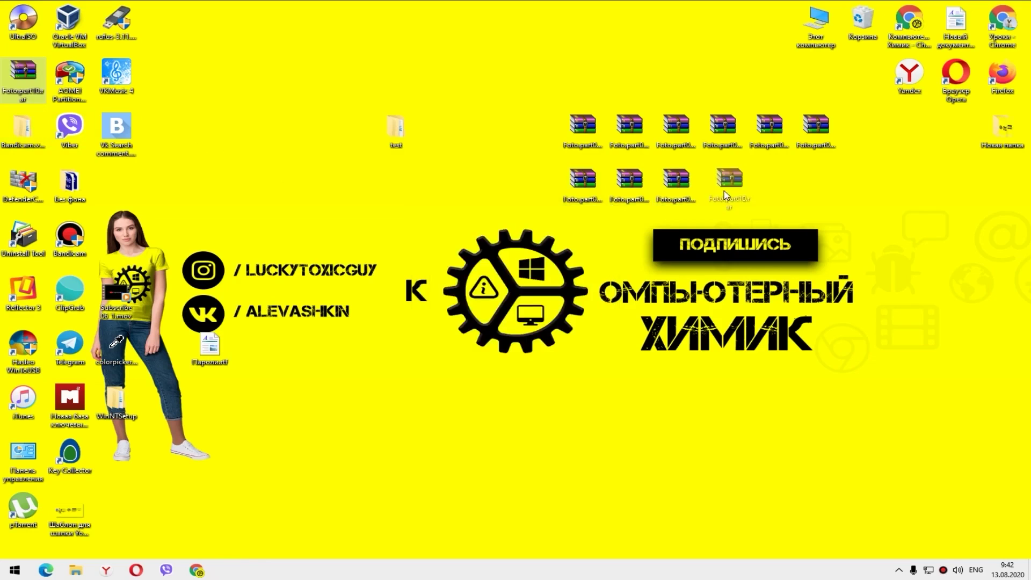
{"action": "left_click_drag", "start_coordinate": [24, 80], "coordinate": [726, 195]}
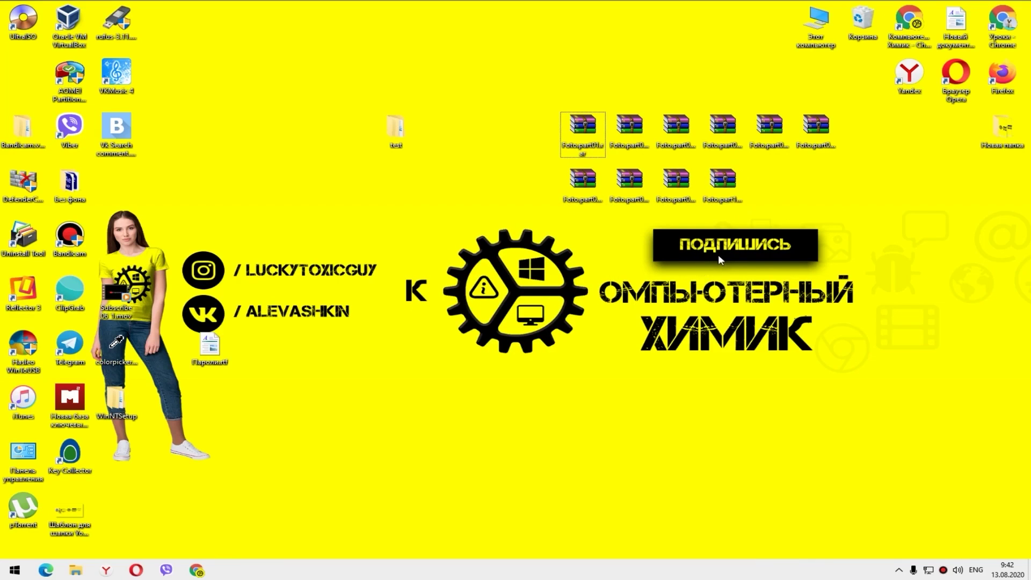
Check the size of Foto.part04.rar in its properties and close the properties window.
{"action": "right_click", "coordinate": [720, 124]}
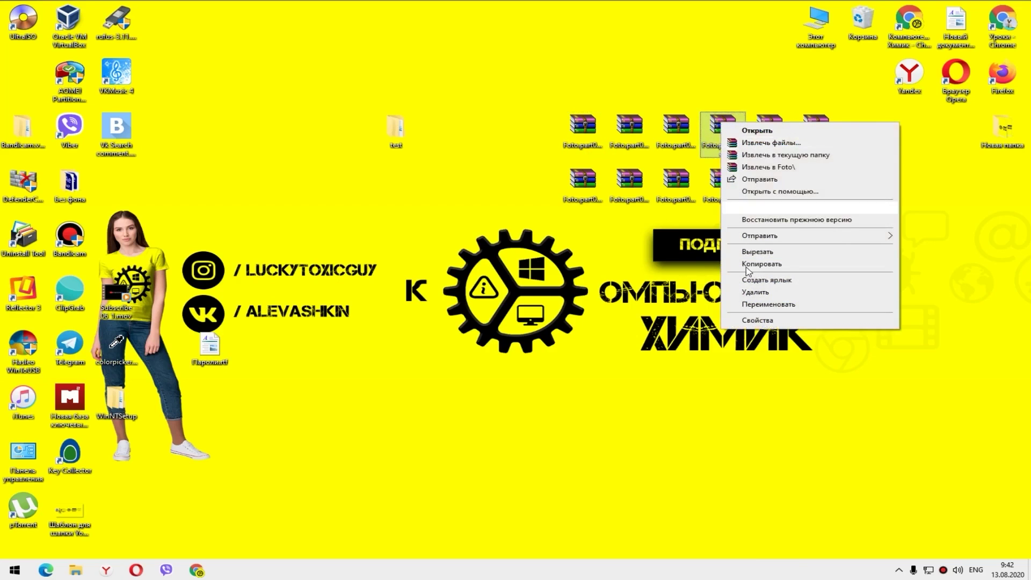
{"action": "left_click", "coordinate": [752, 321]}
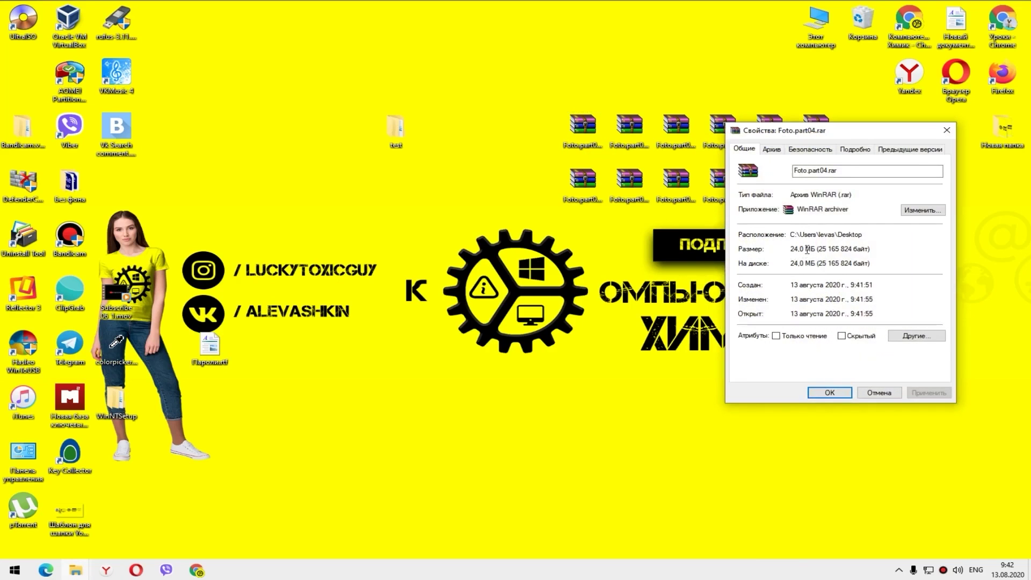
{"action": "left_click", "coordinate": [874, 393]}
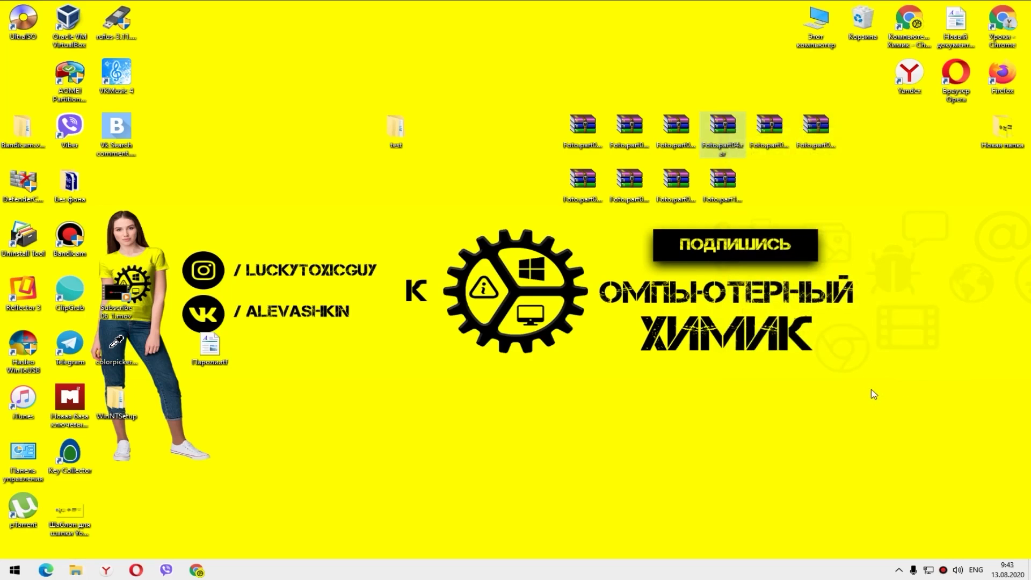
Move the first three Foto archive parts apart into a separate row above the remaining parts.
{"action": "left_click", "coordinate": [583, 132]}
{"action": "double_click", "coordinate": [584, 148]}
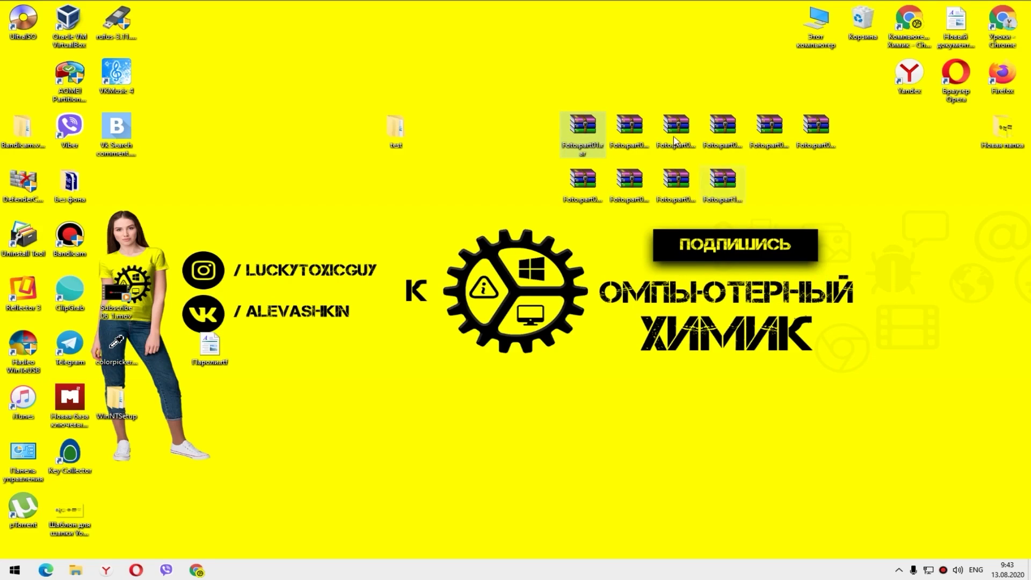
{"action": "left_click_drag", "start_coordinate": [583, 133], "coordinate": [444, 80]}
{"action": "left_click_drag", "start_coordinate": [620, 131], "coordinate": [543, 76]}
{"action": "left_click_drag", "start_coordinate": [676, 128], "coordinate": [620, 75]}
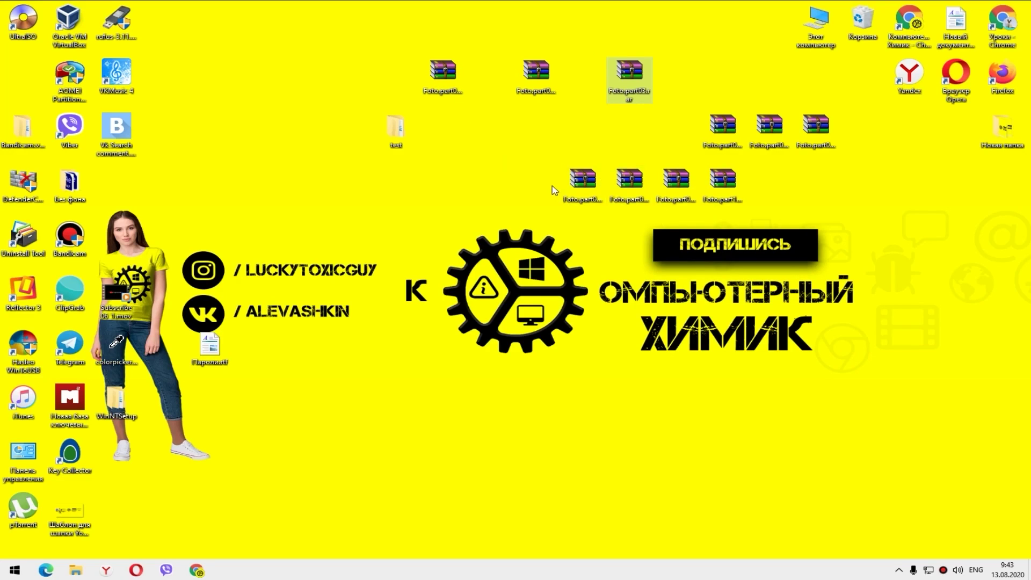
Remove the test folder from the desktop and put Foto.part01.rar in its place.
{"action": "left_click", "coordinate": [443, 72]}
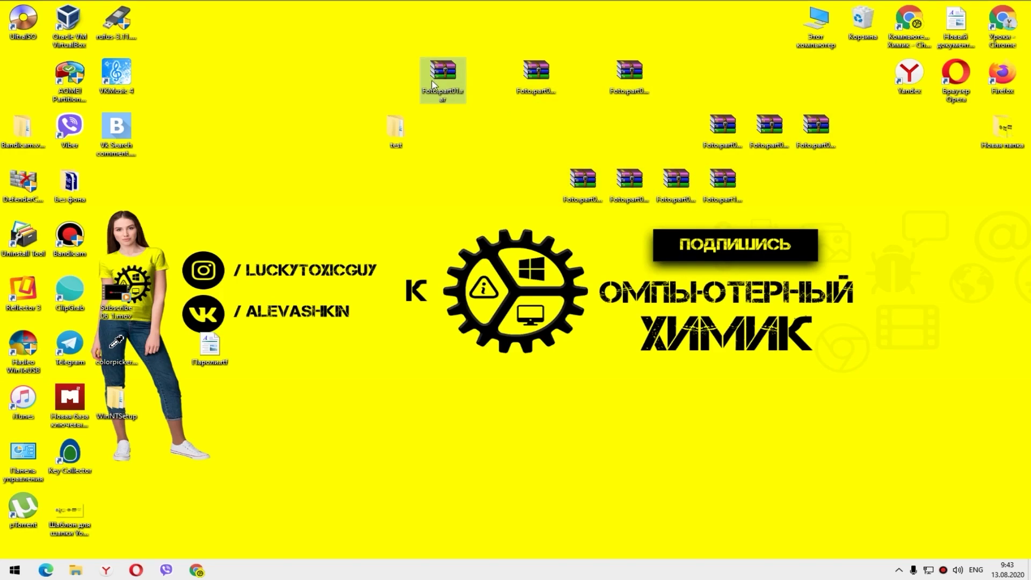
{"action": "left_click", "coordinate": [402, 139]}
{"action": "key", "text": "ctrl+z"}
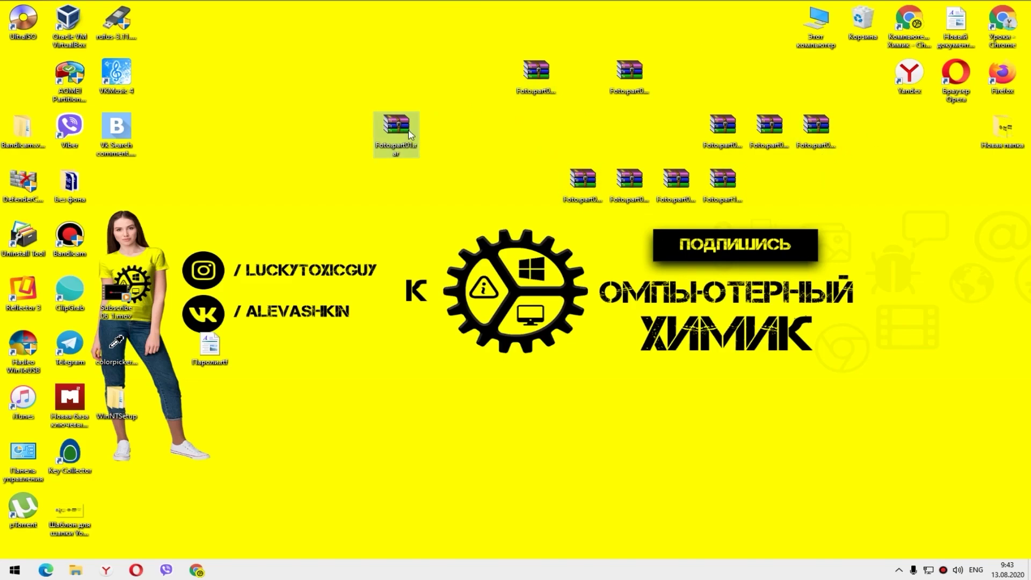
Extract the multi-volume archive from Foto.part01.rar into its own Foto folder.
{"action": "left_click", "coordinate": [529, 86]}
{"action": "left_click", "coordinate": [613, 80]}
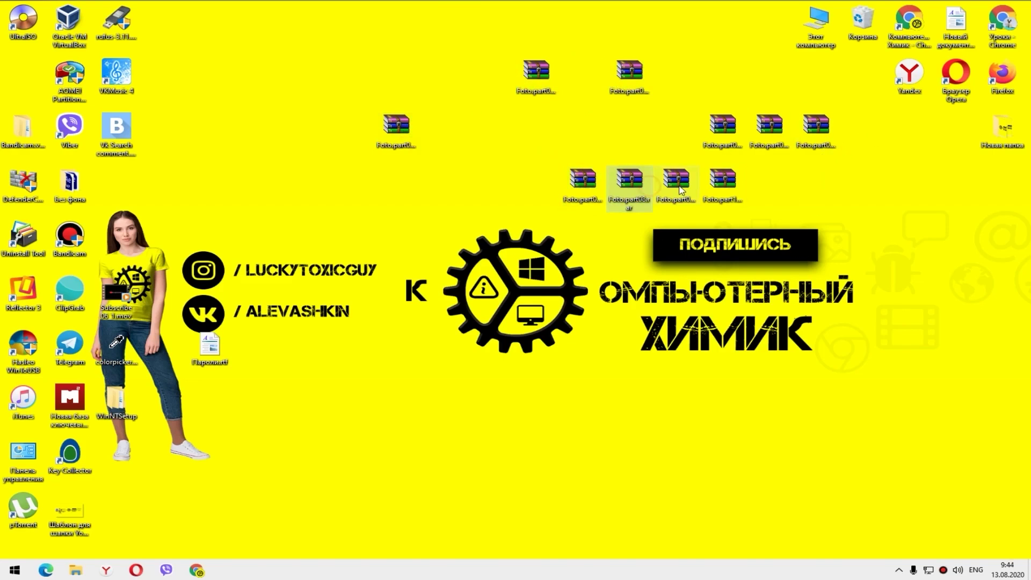
{"action": "left_click", "coordinate": [711, 131]}
{"action": "left_click", "coordinate": [395, 129]}
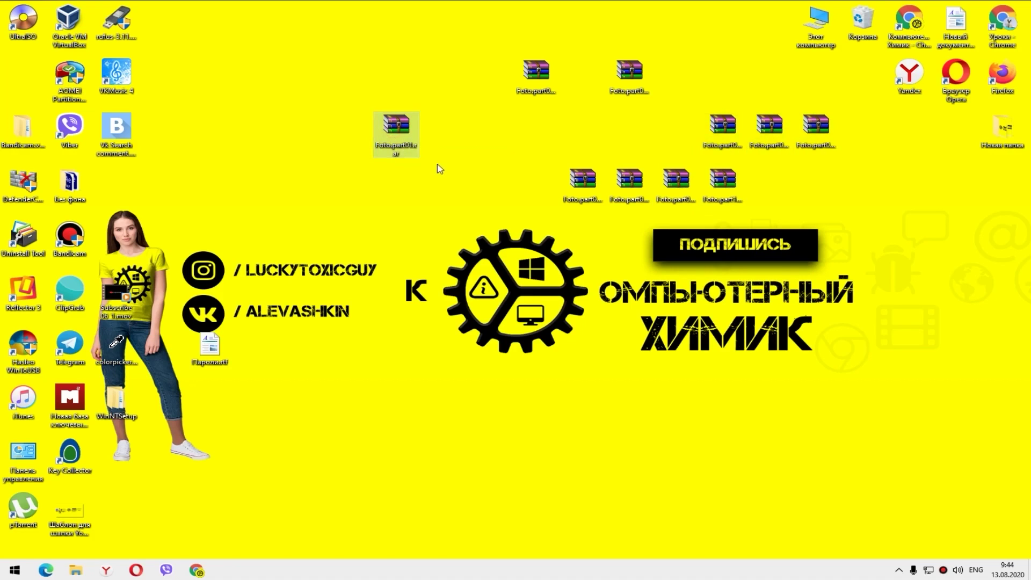
{"action": "right_click", "coordinate": [390, 134]}
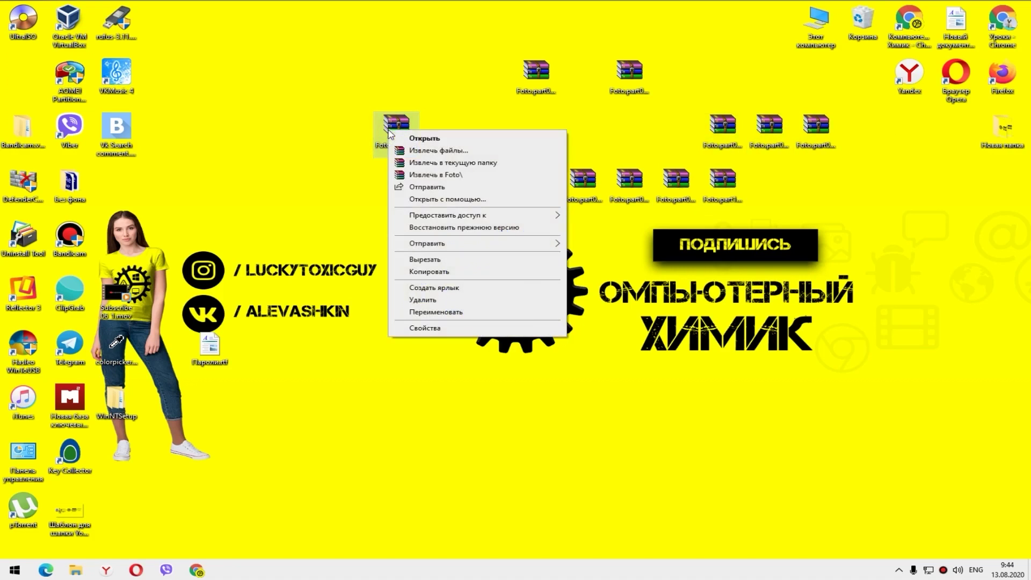
{"action": "left_click", "coordinate": [424, 174]}
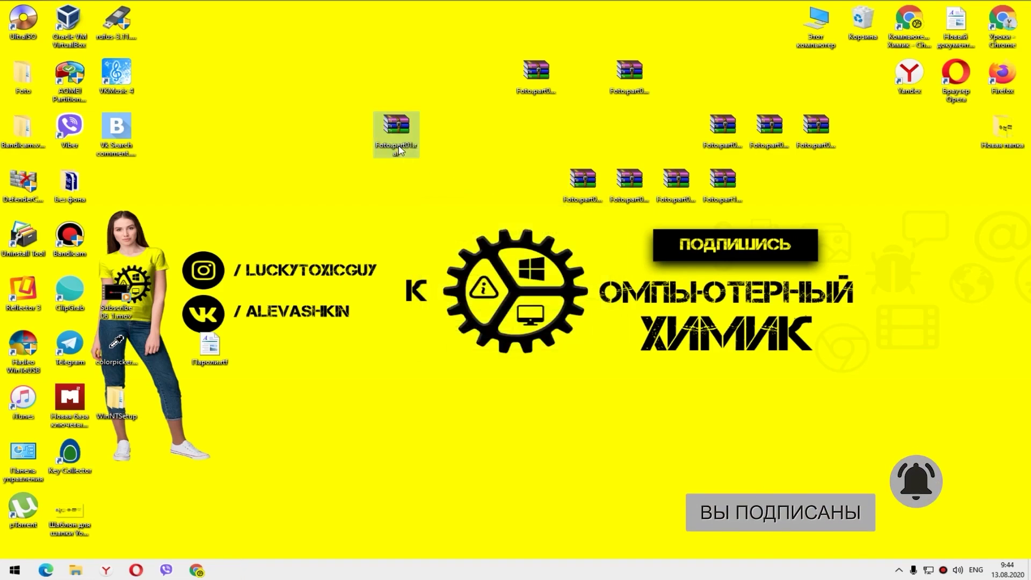
Check the size of the extracted Foto folder in its properties and open the test folder inside it.
{"action": "right_click", "coordinate": [494, 200]}
{"action": "left_click", "coordinate": [564, 492]}
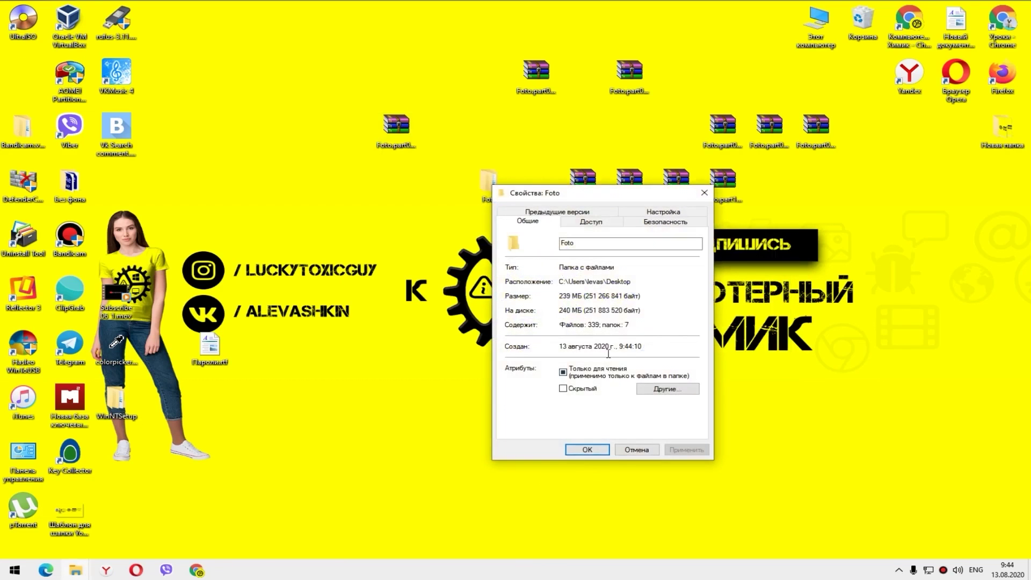
{"action": "left_click", "coordinate": [636, 449]}
{"action": "double_click", "coordinate": [489, 182]}
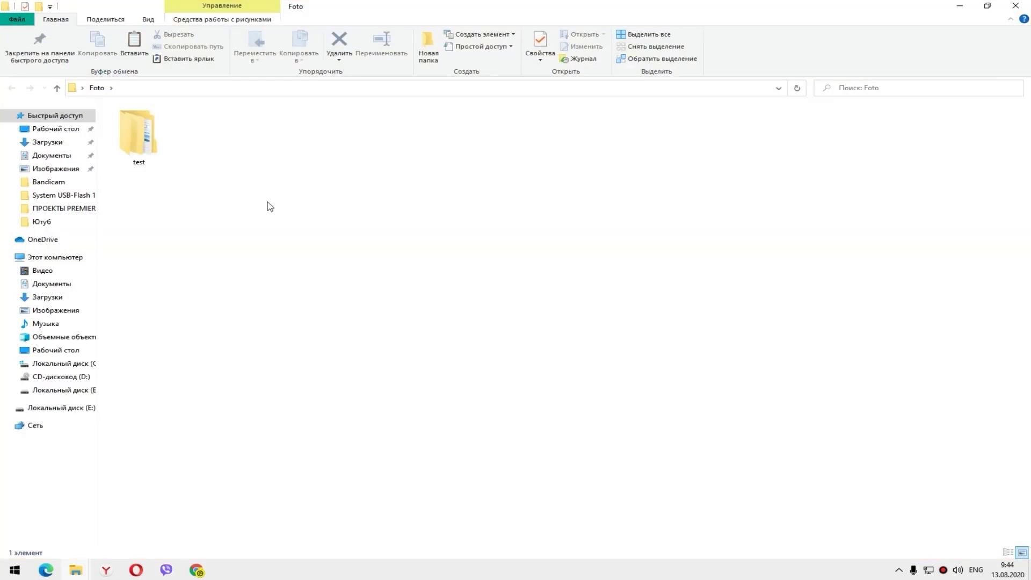
{"action": "double_click", "coordinate": [141, 134]}
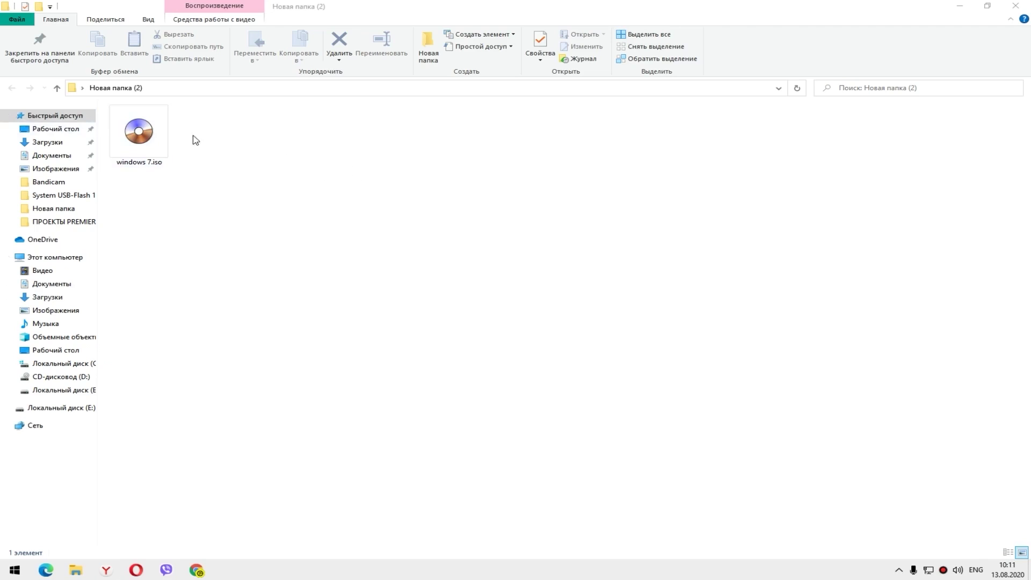
Add windows 7.iso to the RAR archive windows 7.rar, split into volumes of 100 МБ.
{"action": "right_click", "coordinate": [119, 131]}
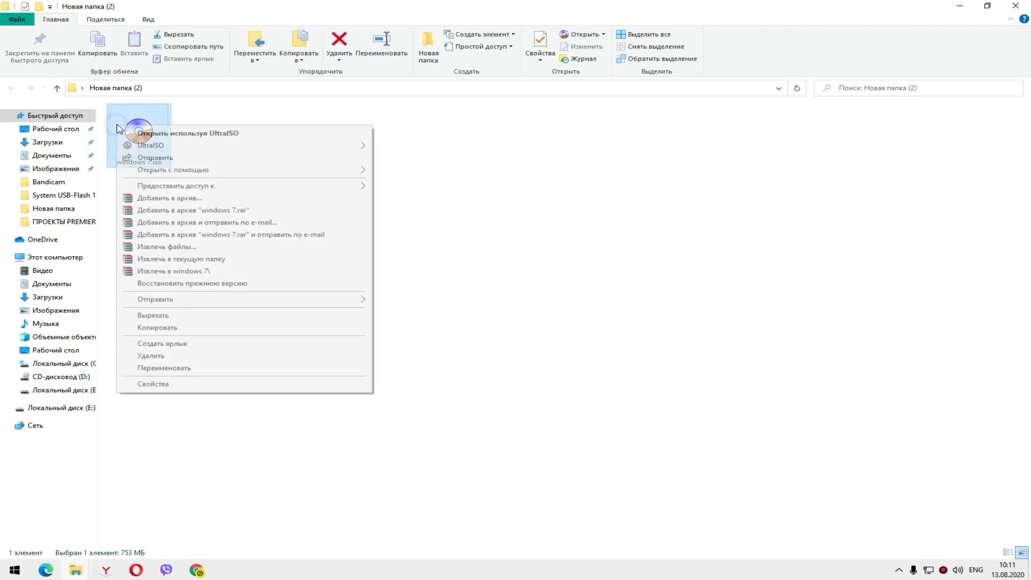
{"action": "left_click", "coordinate": [290, 197]}
{"action": "left_click", "coordinate": [475, 348]}
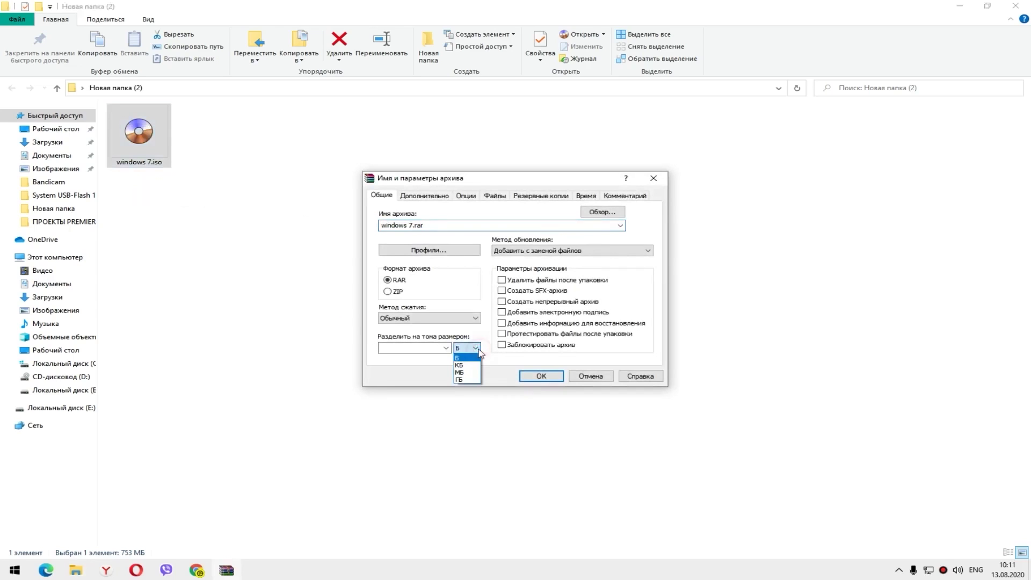
{"action": "left_click", "coordinate": [465, 372]}
{"action": "left_click", "coordinate": [438, 349]}
{"action": "left_click", "coordinate": [446, 348]}
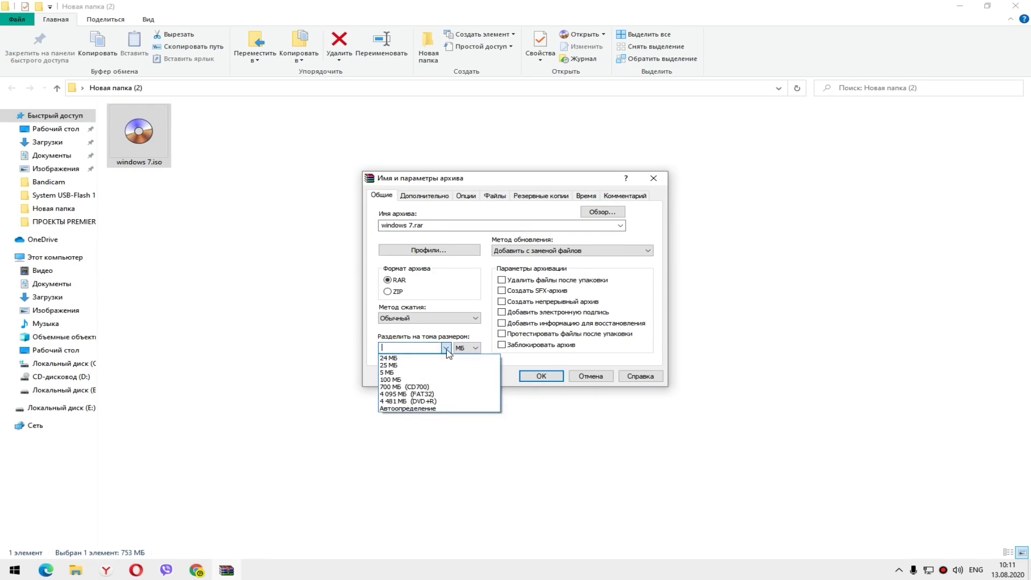
{"action": "left_click", "coordinate": [409, 380]}
{"action": "left_click", "coordinate": [551, 378]}
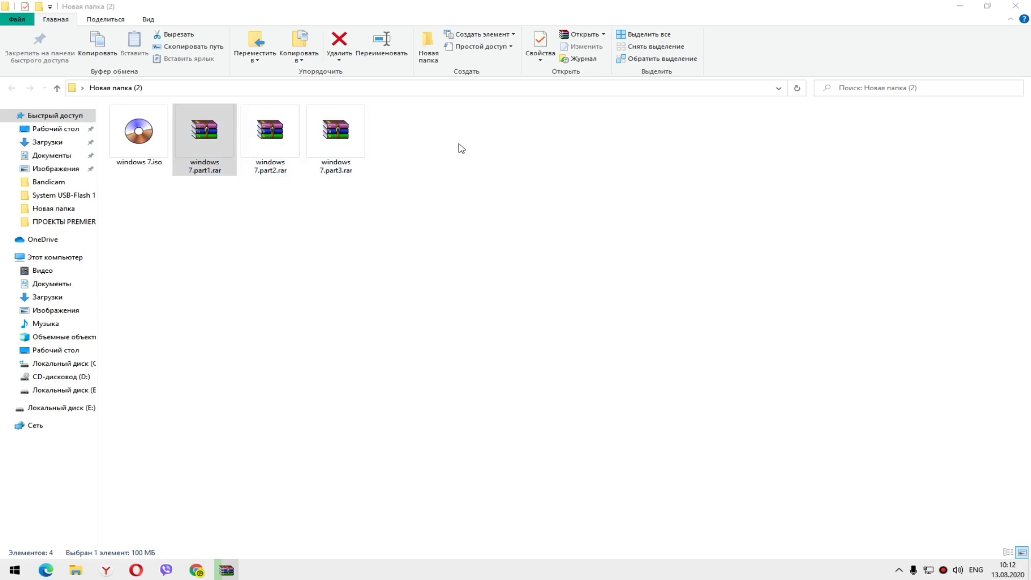
Check the sizes of windows 7.part1.rar, part2 and part3 in their properties.
{"action": "right_click", "coordinate": [202, 132]}
{"action": "left_click", "coordinate": [254, 330]}
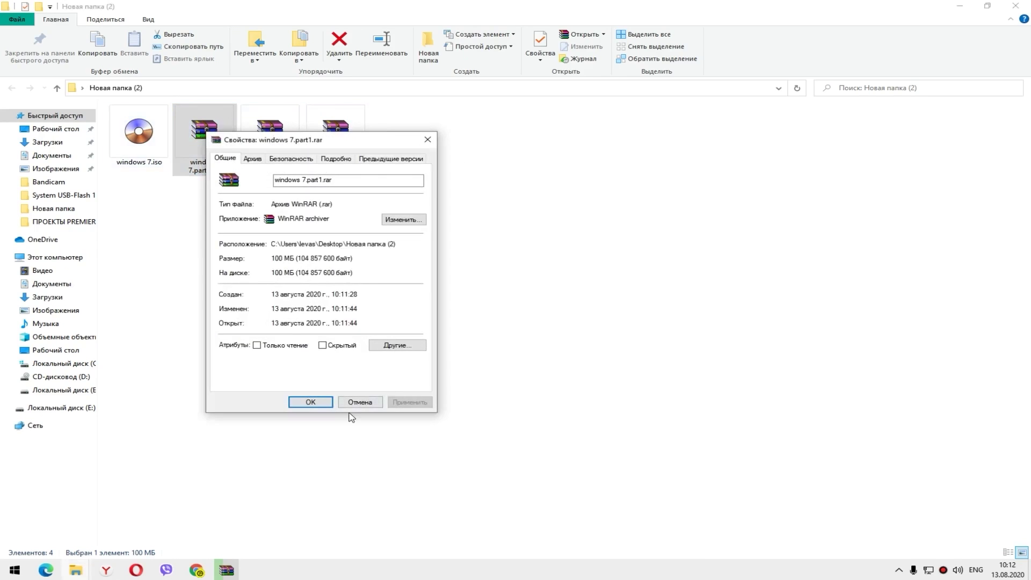
{"action": "left_click", "coordinate": [357, 404]}
{"action": "right_click", "coordinate": [275, 135]}
{"action": "left_click", "coordinate": [345, 344]}
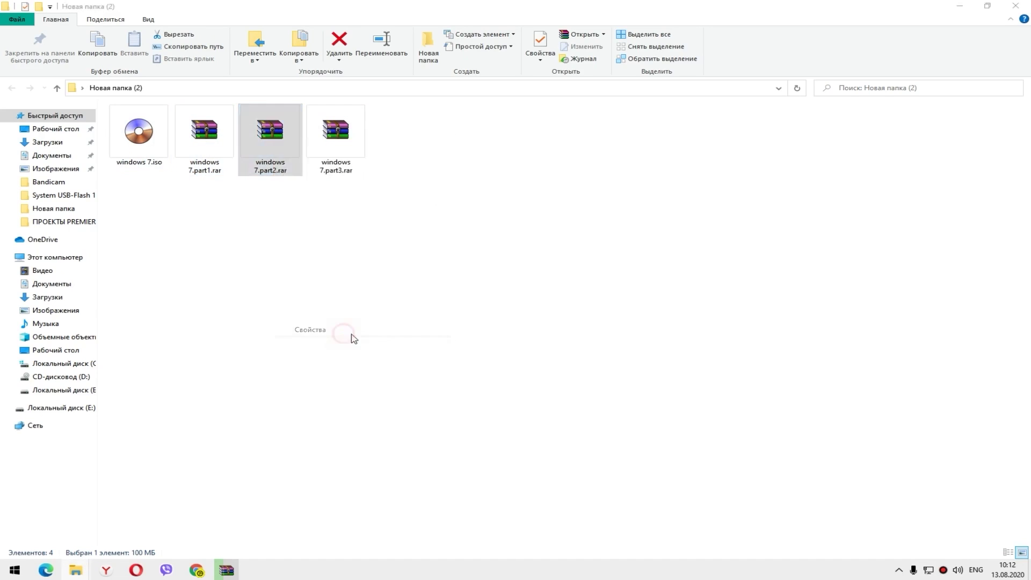
{"action": "right_click", "coordinate": [329, 140]}
{"action": "left_click", "coordinate": [398, 346]}
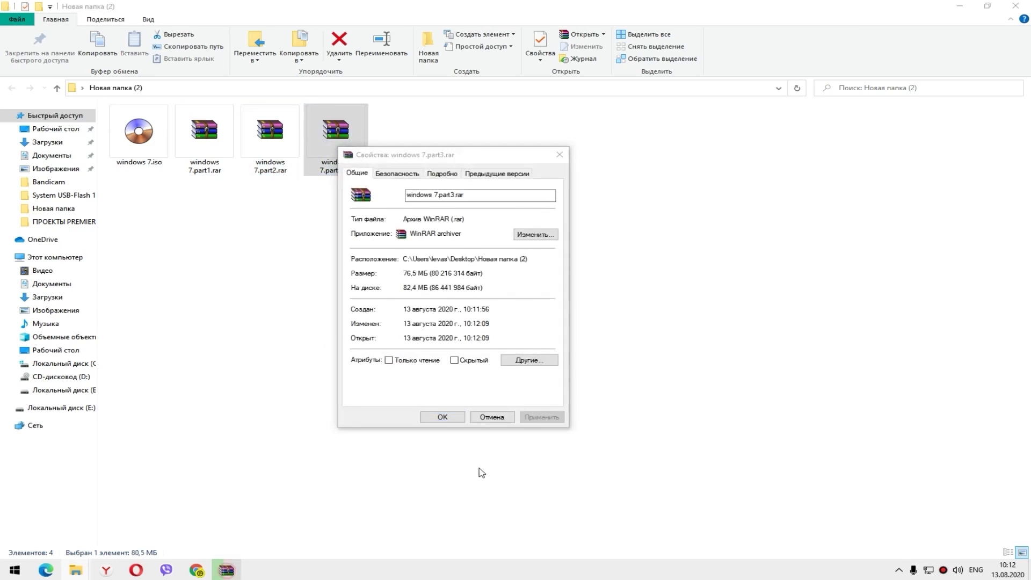